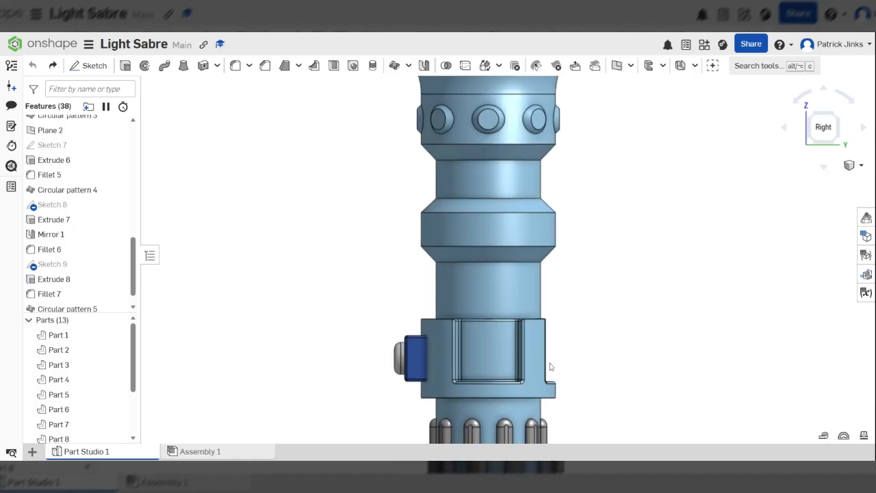
Step: Switch to the front view and start a new sketch on the Front plane
{"action": "scroll", "coordinate": [425, 165], "scroll_direction": "down", "scroll_amount": 6}
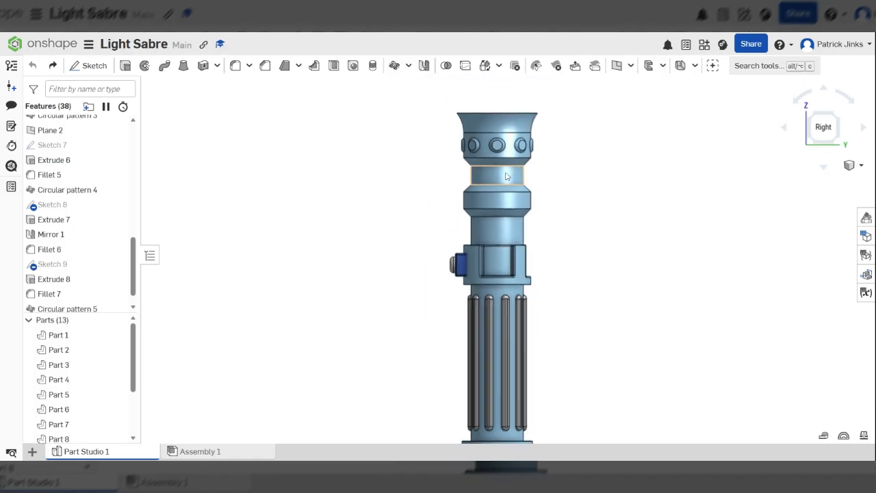
{"action": "scroll", "coordinate": [505, 271], "scroll_direction": "up", "scroll_amount": 5}
{"action": "scroll", "coordinate": [504, 271], "scroll_direction": "down", "scroll_amount": 5}
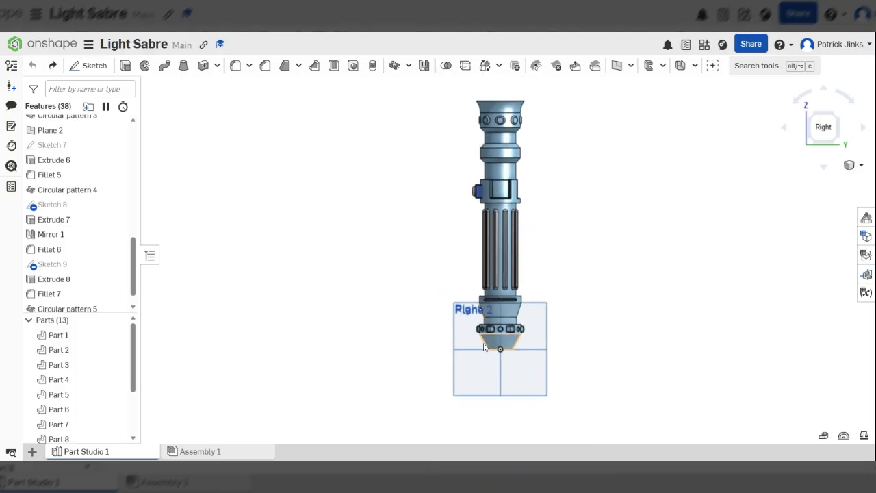
{"action": "scroll", "coordinate": [497, 110], "scroll_direction": "up", "scroll_amount": 5}
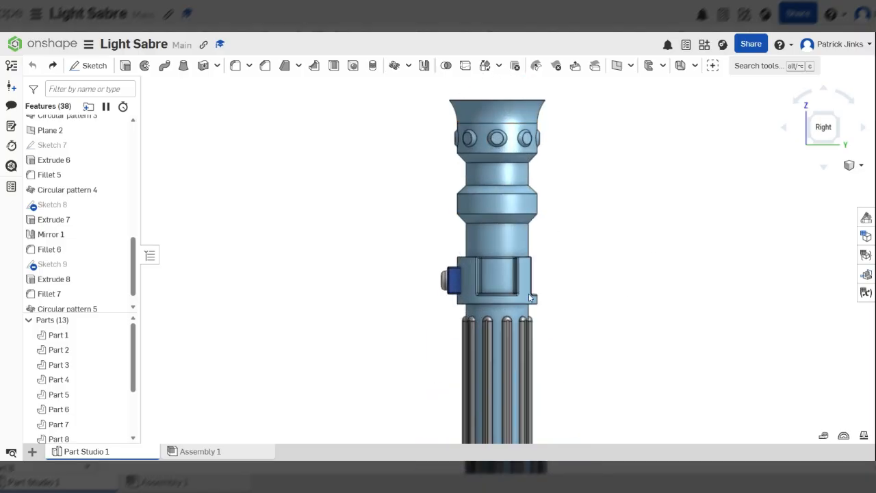
{"action": "scroll", "coordinate": [493, 273], "scroll_direction": "down", "scroll_amount": 5}
{"action": "scroll", "coordinate": [508, 242], "scroll_direction": "up", "scroll_amount": 5}
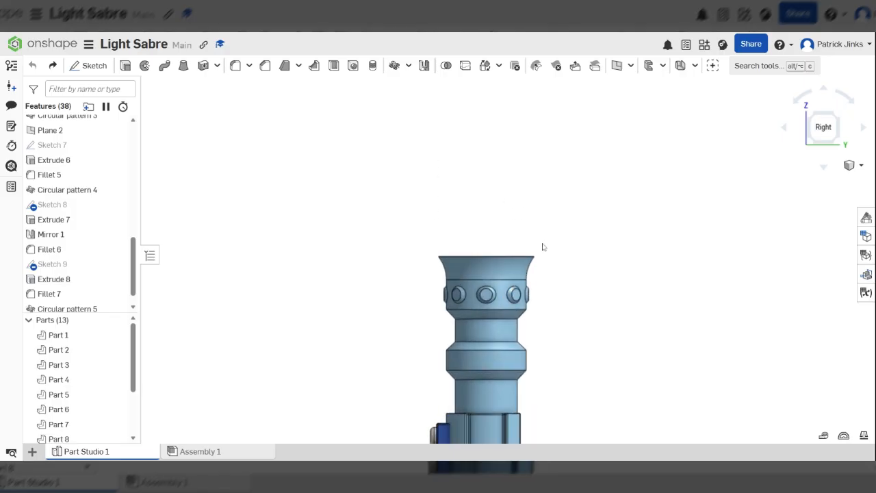
{"action": "scroll", "coordinate": [541, 214], "scroll_direction": "down", "scroll_amount": 4}
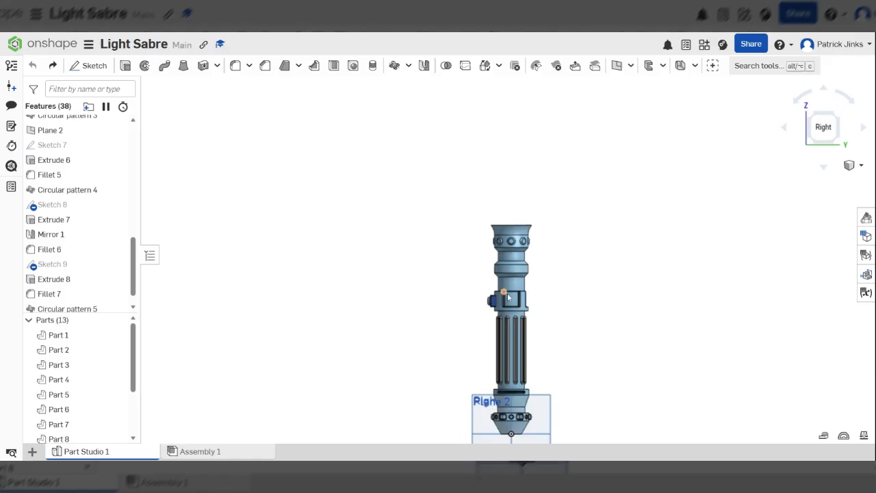
{"action": "scroll", "coordinate": [508, 293], "scroll_direction": "up", "scroll_amount": 4}
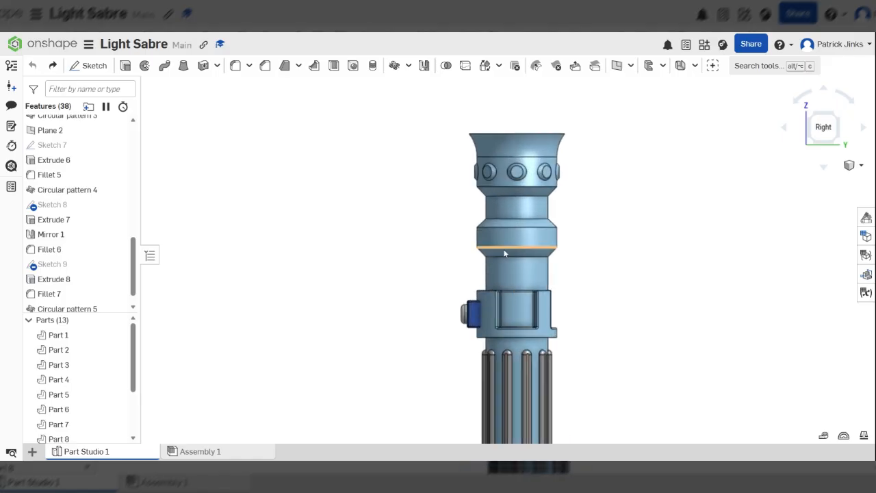
{"action": "scroll", "coordinate": [499, 224], "scroll_direction": "up", "scroll_amount": 3}
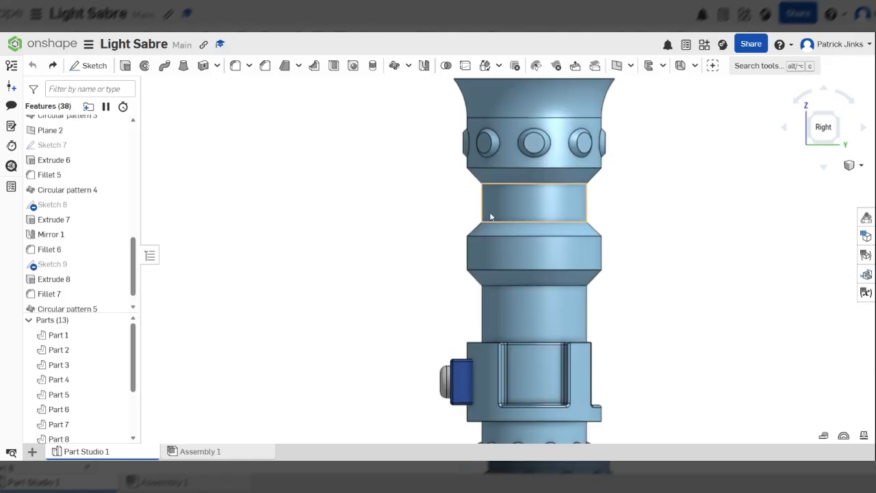
{"action": "scroll", "coordinate": [491, 217], "scroll_direction": "up", "scroll_amount": 1}
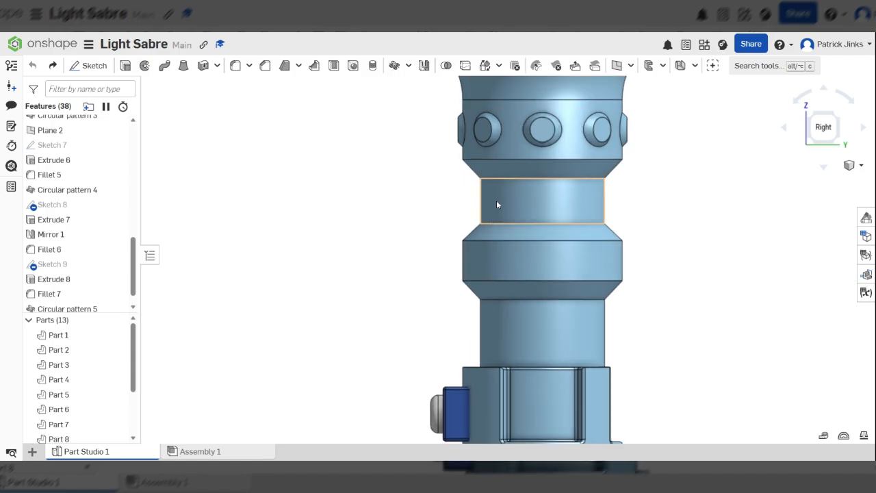
{"action": "scroll", "coordinate": [496, 199], "scroll_direction": "down", "scroll_amount": 5}
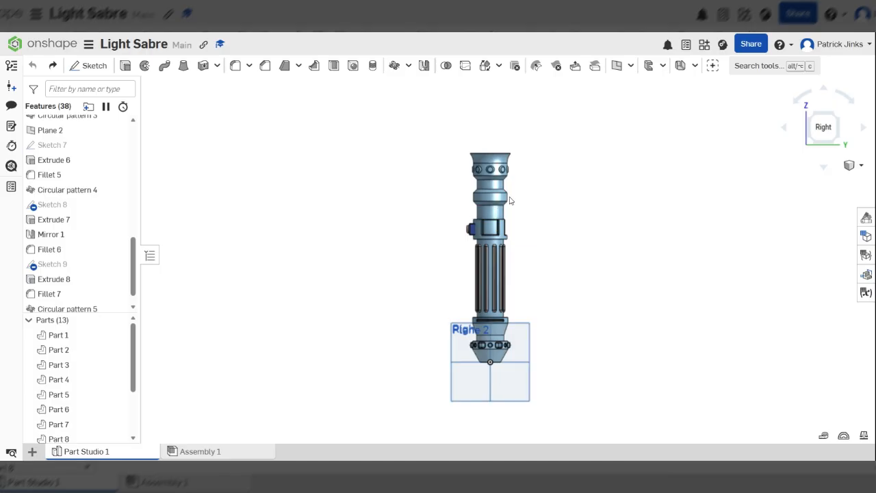
{"action": "scroll", "coordinate": [510, 201], "scroll_direction": "up", "scroll_amount": 6}
{"action": "scroll", "coordinate": [425, 263], "scroll_direction": "up", "scroll_amount": 2}
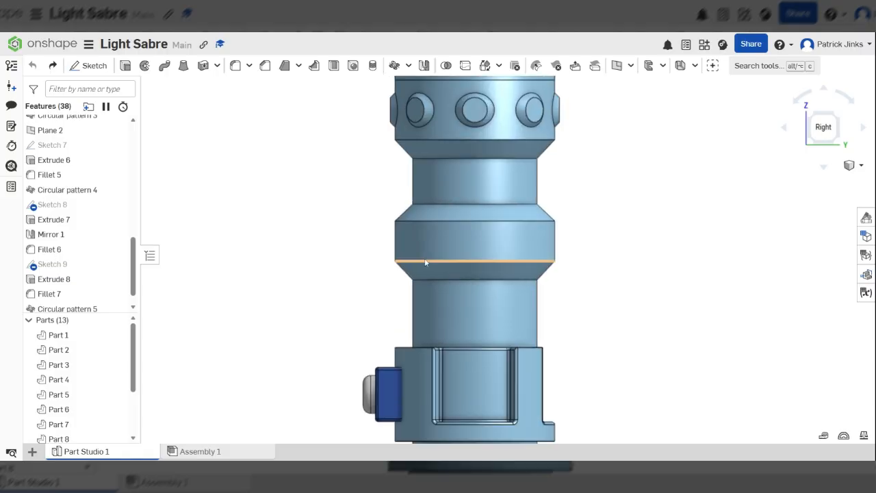
{"action": "scroll", "coordinate": [528, 232], "scroll_direction": "up", "scroll_amount": 2}
{"action": "scroll", "coordinate": [522, 332], "scroll_direction": "down", "scroll_amount": 10}
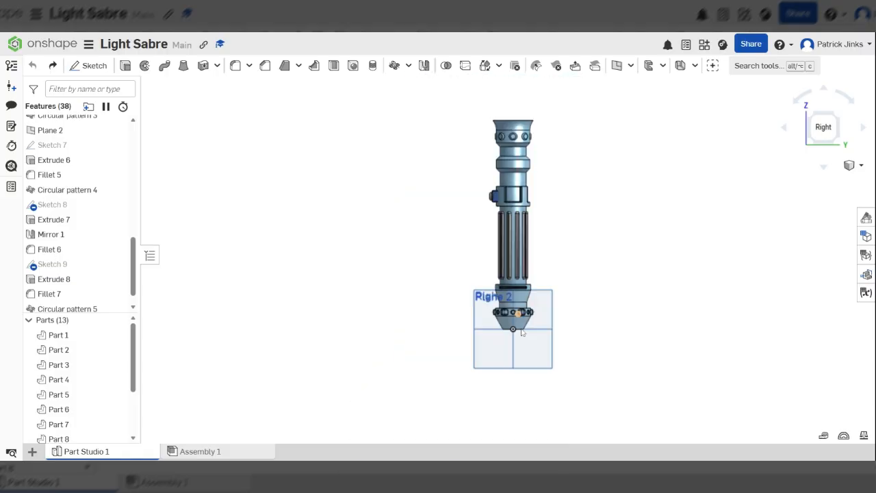
{"action": "scroll", "coordinate": [508, 287], "scroll_direction": "up", "scroll_amount": 6}
{"action": "left_click_drag", "start_coordinate": [812, 137], "coordinate": [840, 118]}
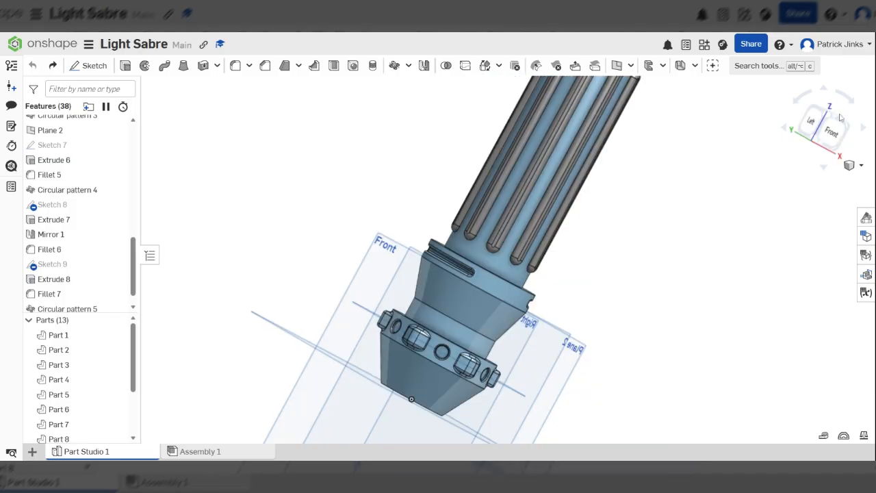
{"action": "left_click", "coordinate": [833, 127]}
{"action": "scroll", "coordinate": [486, 366], "scroll_direction": "up", "scroll_amount": 5}
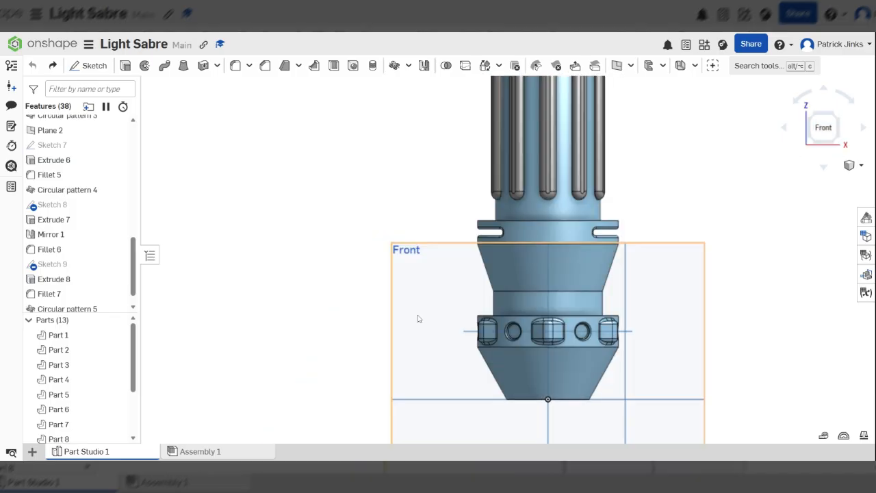
{"action": "left_click", "coordinate": [419, 318]}
{"action": "left_click", "coordinate": [94, 65]}
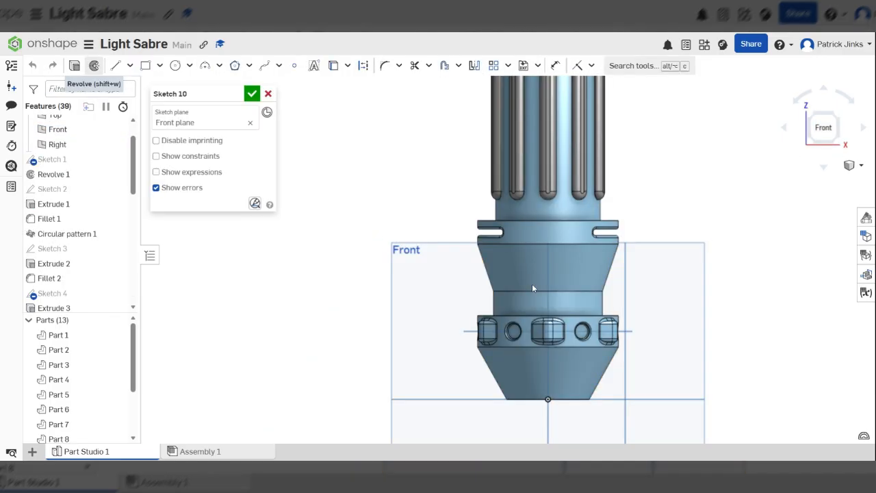
Step: Draw a vertical line beside the upper hilt
{"action": "scroll", "coordinate": [527, 295], "scroll_direction": "down", "scroll_amount": 6}
{"action": "scroll", "coordinate": [543, 182], "scroll_direction": "up", "scroll_amount": 3}
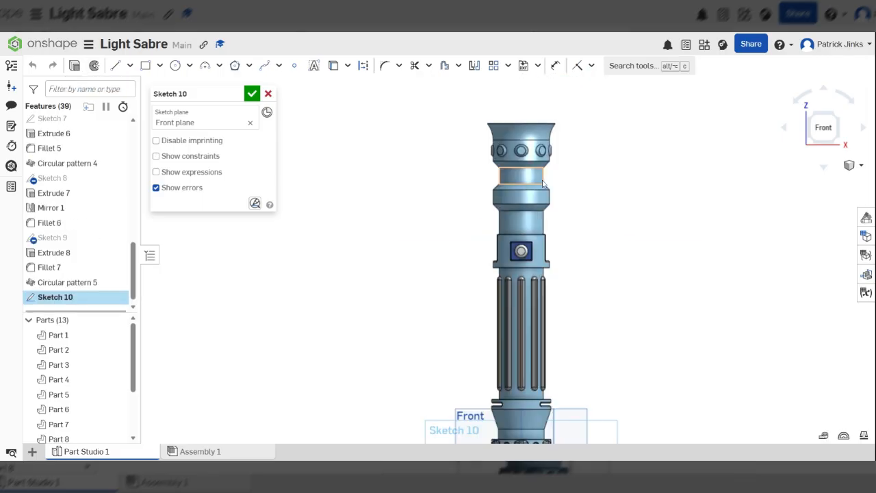
{"action": "scroll", "coordinate": [543, 183], "scroll_direction": "up", "scroll_amount": 1}
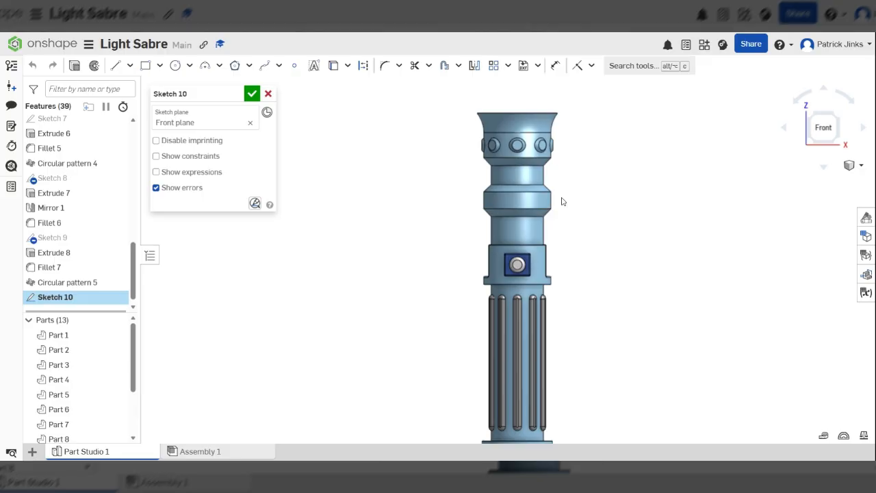
{"action": "key", "text": "f"}
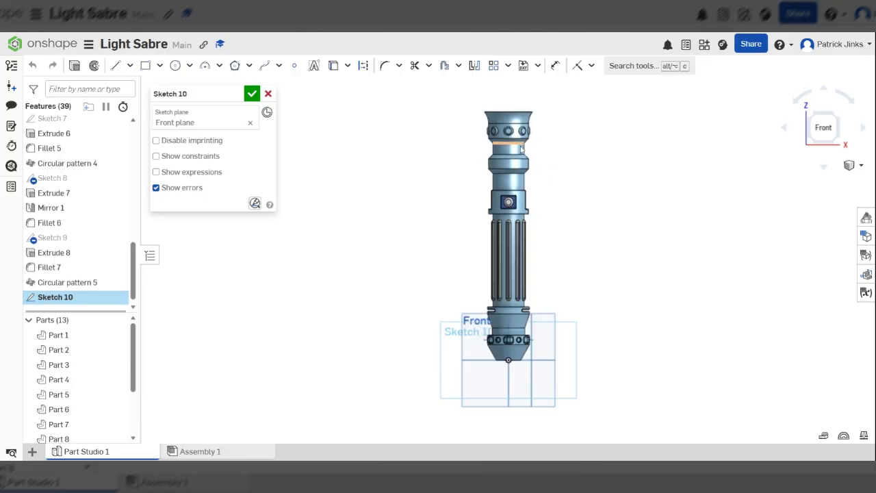
{"action": "scroll", "coordinate": [506, 145], "scroll_direction": "up", "scroll_amount": 5}
{"action": "scroll", "coordinate": [505, 161], "scroll_direction": "up", "scroll_amount": 3}
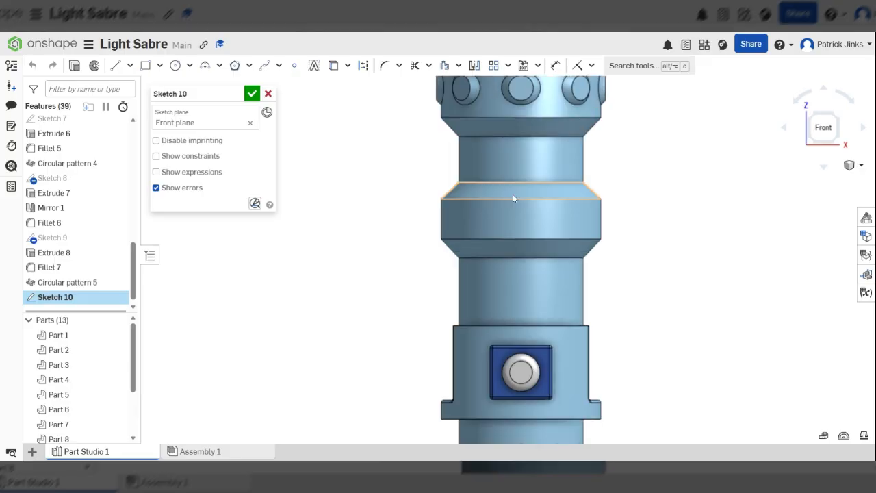
{"action": "scroll", "coordinate": [513, 198], "scroll_direction": "up", "scroll_amount": 2}
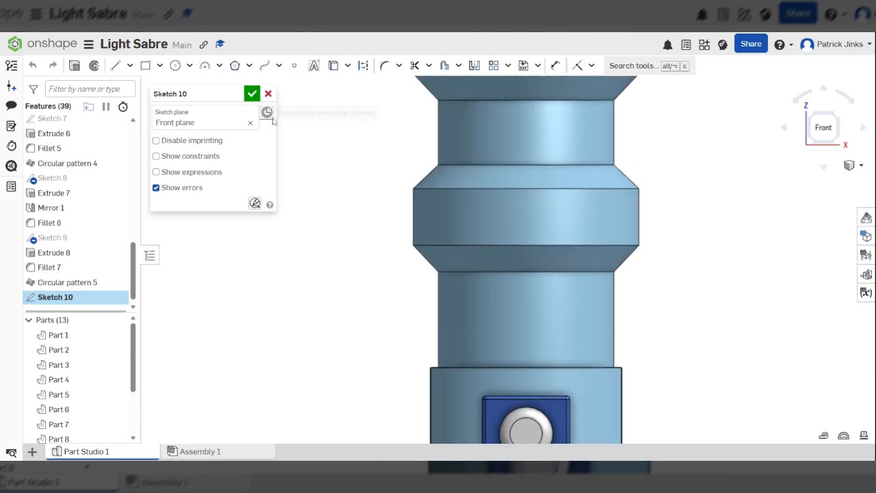
{"action": "left_click", "coordinate": [118, 71]}
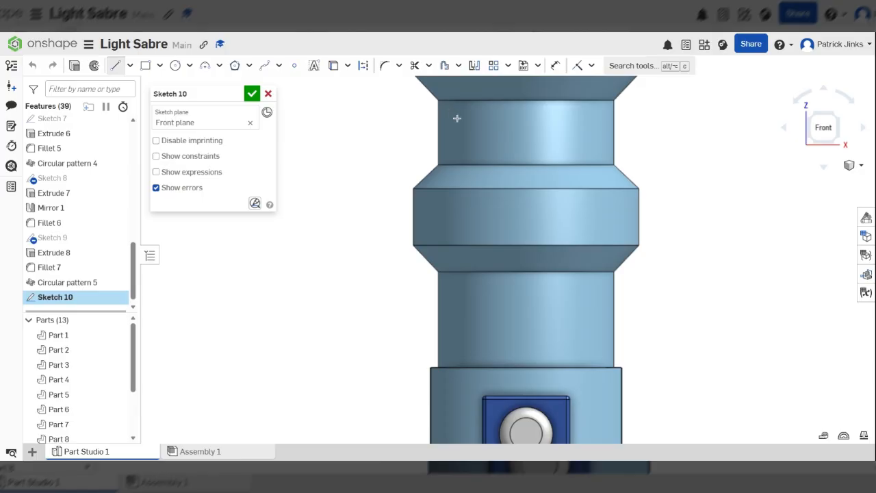
{"action": "left_click", "coordinate": [451, 117]}
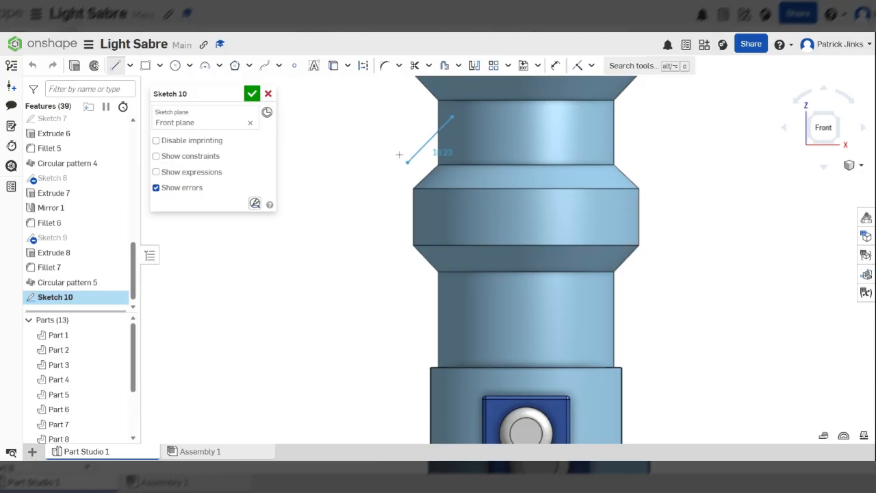
{"action": "left_click", "coordinate": [452, 341]}
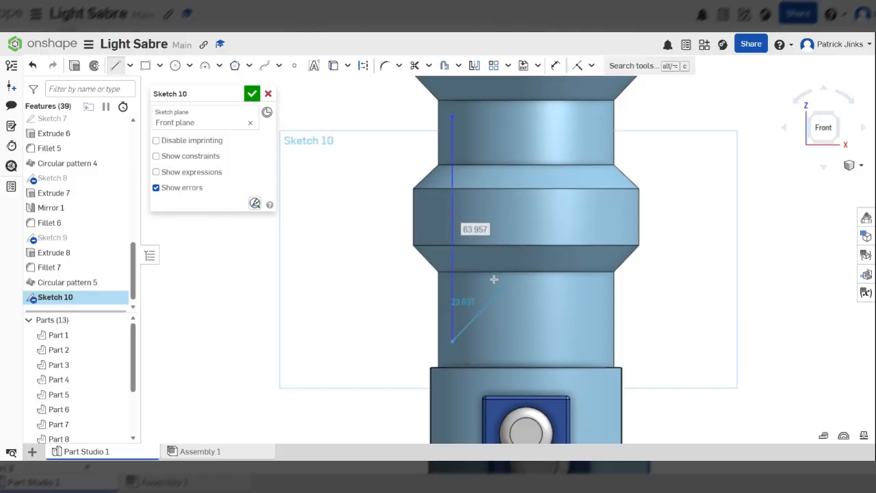
{"action": "left_click", "coordinate": [303, 161]}
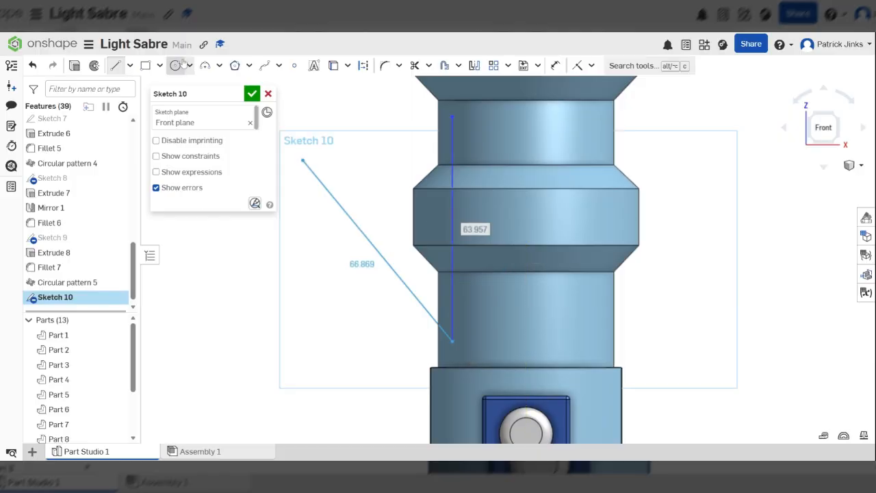
Step: Join the line's ends with an outward three-point arc of radius 37.903
{"action": "left_click", "coordinate": [205, 65]}
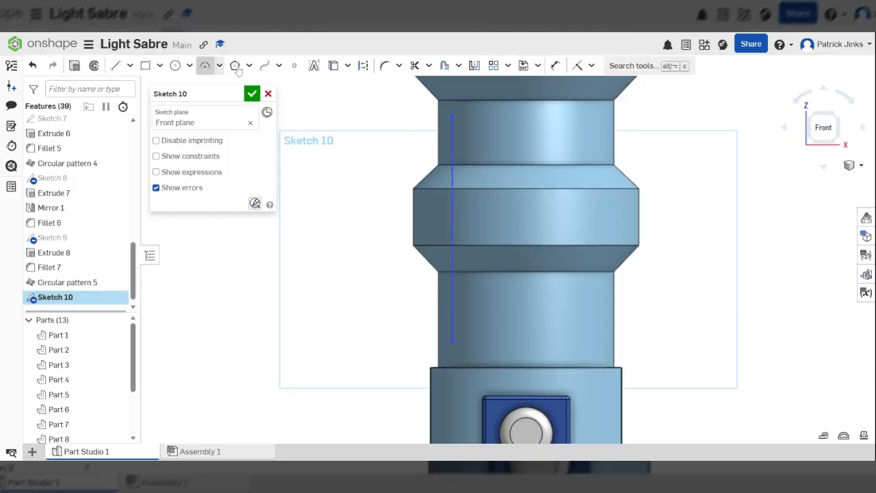
{"action": "left_click", "coordinate": [452, 117]}
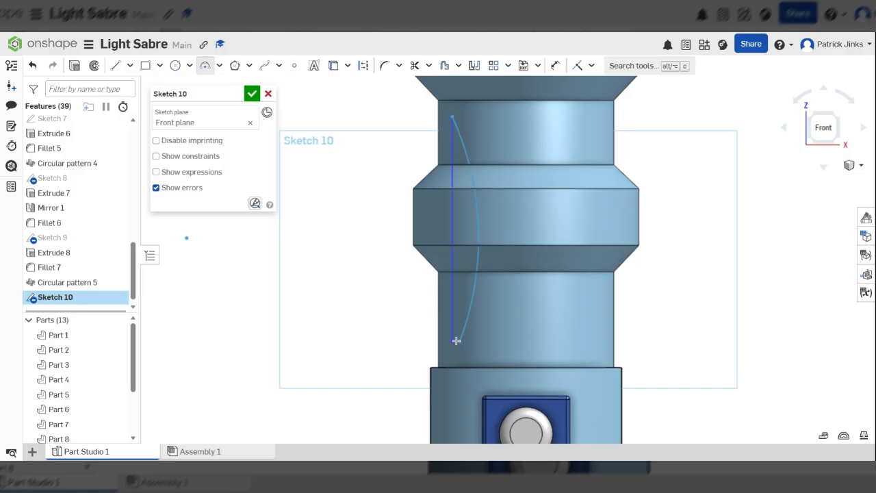
{"action": "left_click", "coordinate": [456, 340]}
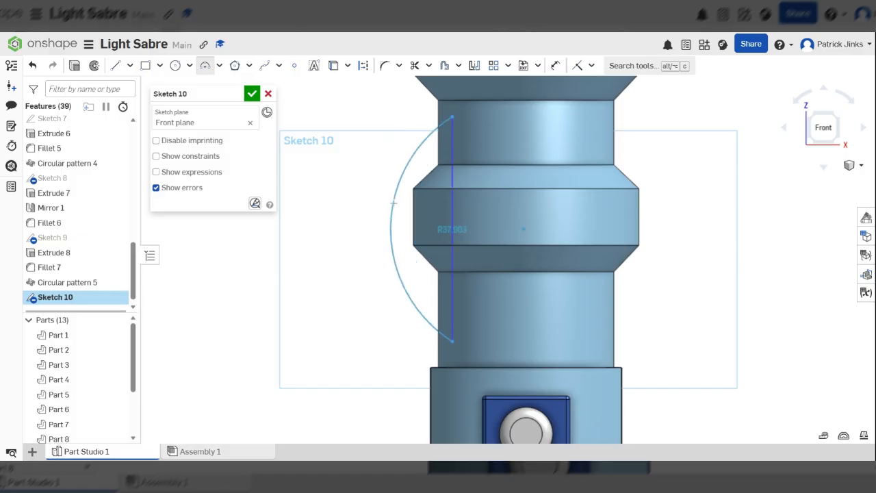
{"action": "scroll", "coordinate": [428, 197], "scroll_direction": "down", "scroll_amount": 5}
{"action": "right_click_drag", "start_coordinate": [440, 193], "coordinate": [462, 190]}
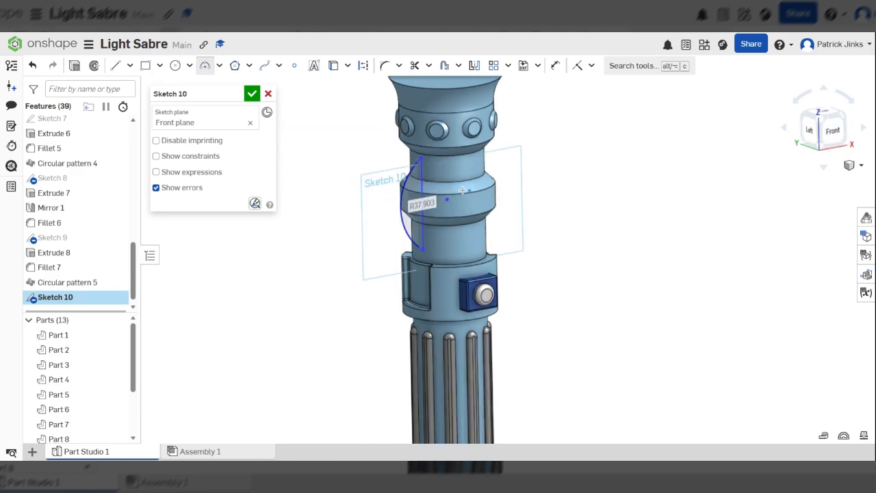
{"action": "scroll", "coordinate": [439, 172], "scroll_direction": "up", "scroll_amount": 3}
{"action": "scroll", "coordinate": [411, 139], "scroll_direction": "down", "scroll_amount": 2}
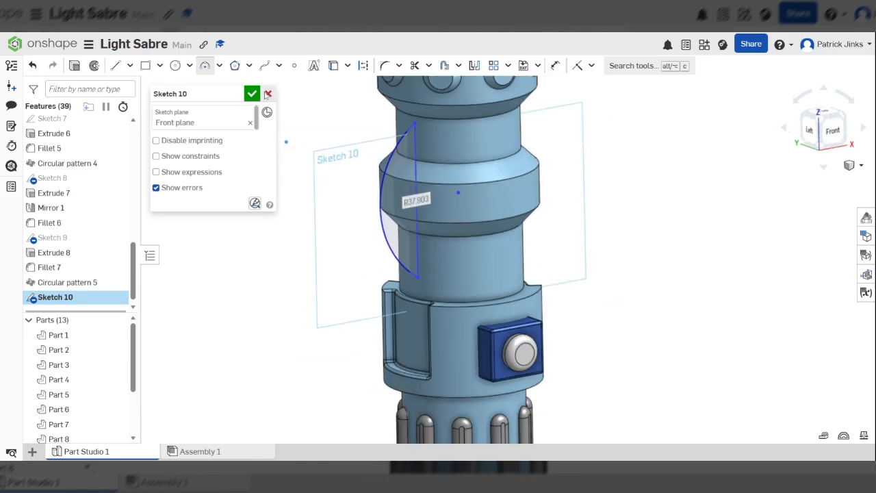
{"action": "scroll", "coordinate": [414, 162], "scroll_direction": "up", "scroll_amount": 2}
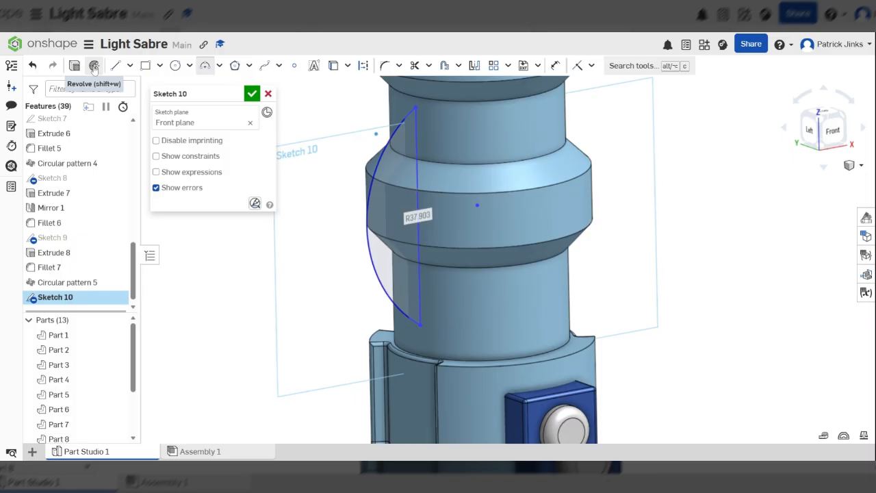
Step: Revolve Sketch 10 as an Add feature about its straight sketch edge
{"action": "left_click", "coordinate": [93, 65]}
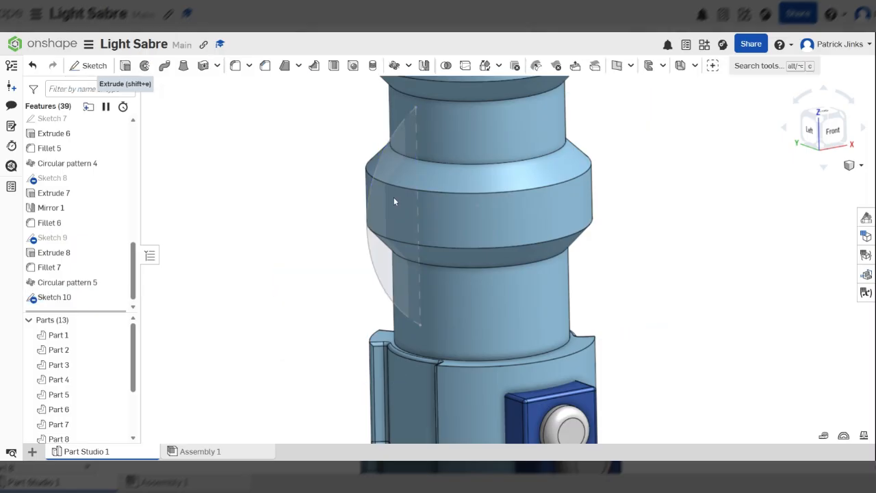
{"action": "scroll", "coordinate": [414, 161], "scroll_direction": "up", "scroll_amount": 3}
{"action": "scroll", "coordinate": [415, 167], "scroll_direction": "down", "scroll_amount": 1}
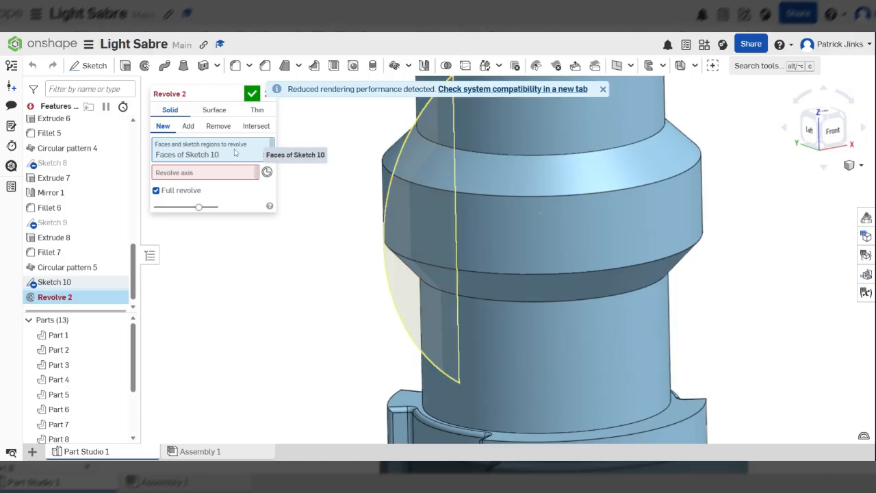
{"action": "left_click", "coordinate": [222, 175]}
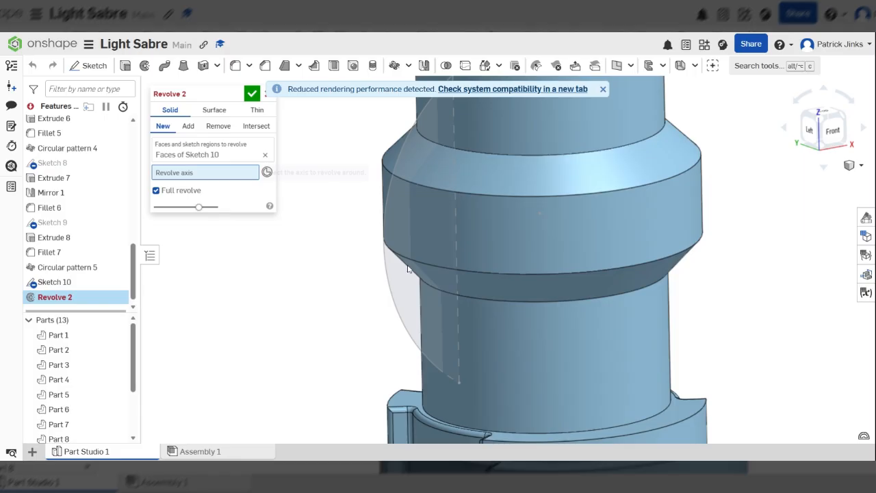
{"action": "left_click", "coordinate": [460, 233]}
{"action": "scroll", "coordinate": [375, 258], "scroll_direction": "down", "scroll_amount": 5}
{"action": "right_click_drag", "start_coordinate": [471, 243], "coordinate": [421, 318]}
{"action": "scroll", "coordinate": [457, 206], "scroll_direction": "up", "scroll_amount": 4}
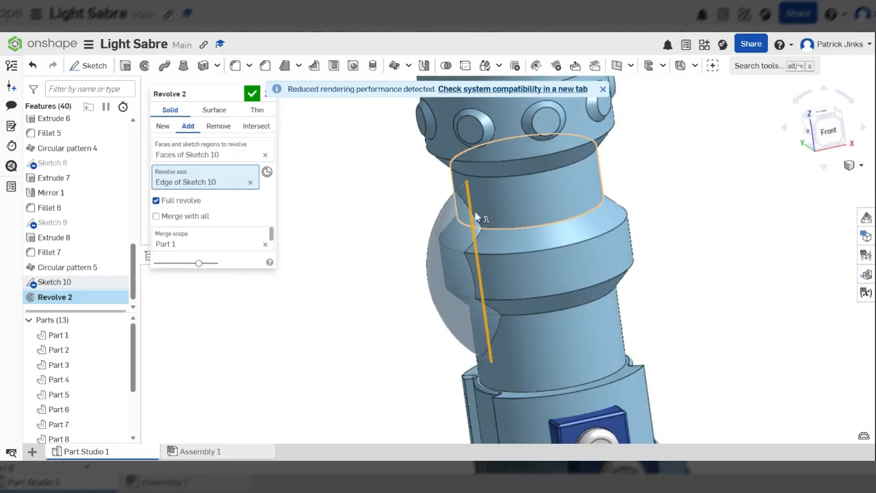
{"action": "scroll", "coordinate": [477, 218], "scroll_direction": "up", "scroll_amount": 5}
{"action": "scroll", "coordinate": [466, 144], "scroll_direction": "down", "scroll_amount": 5}
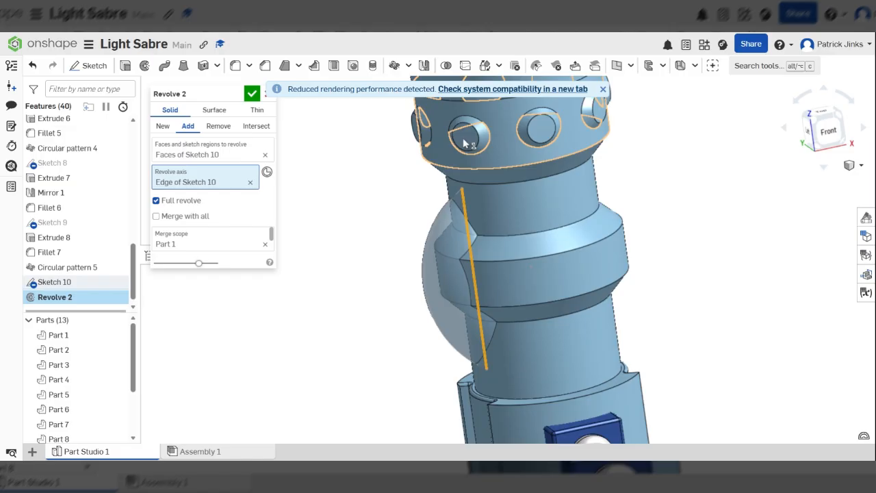
{"action": "scroll", "coordinate": [466, 251], "scroll_direction": "up", "scroll_amount": 3}
{"action": "scroll", "coordinate": [463, 250], "scroll_direction": "down", "scroll_amount": 3}
{"action": "right_click_drag", "start_coordinate": [504, 235], "coordinate": [583, 224]}
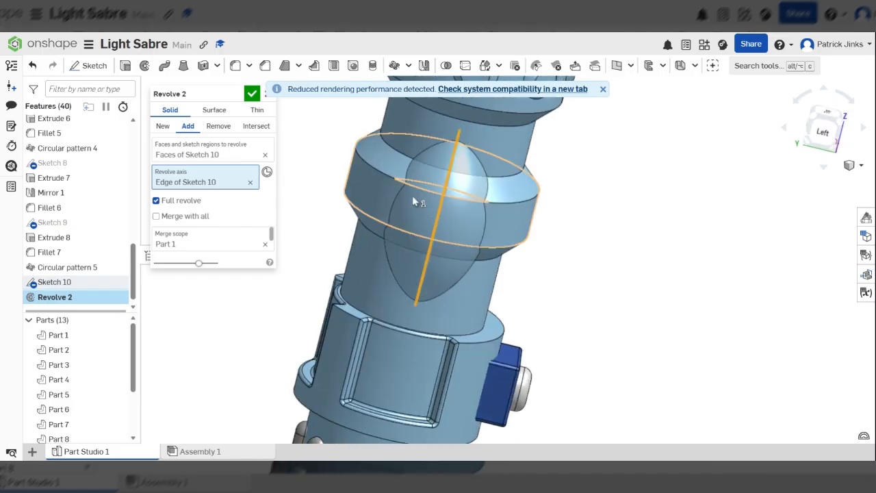
{"action": "scroll", "coordinate": [412, 195], "scroll_direction": "up", "scroll_amount": 1}
{"action": "scroll", "coordinate": [406, 192], "scroll_direction": "up", "scroll_amount": 3}
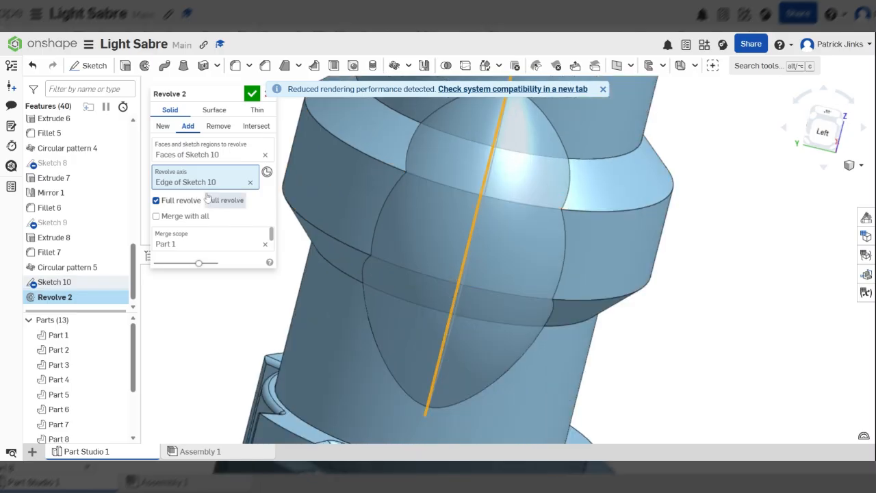
Step: Limit the revolve to 30° symmetric instead of a full turn, and accept it
{"action": "left_click", "coordinate": [182, 204]}
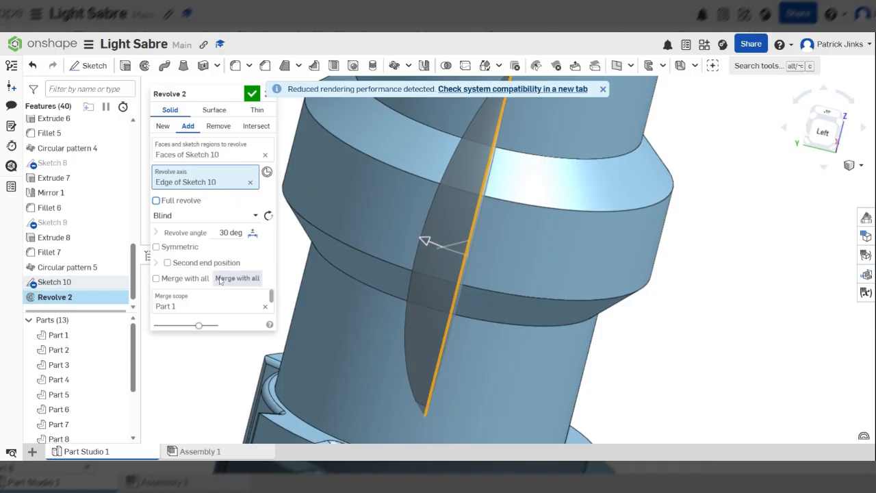
{"action": "scroll", "coordinate": [387, 219], "scroll_direction": "down", "scroll_amount": 2}
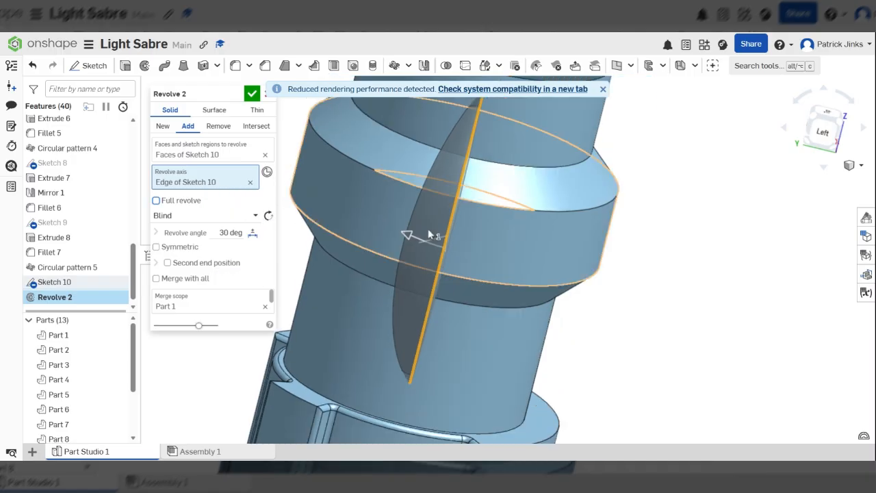
{"action": "right_click_drag", "start_coordinate": [429, 235], "coordinate": [528, 210]}
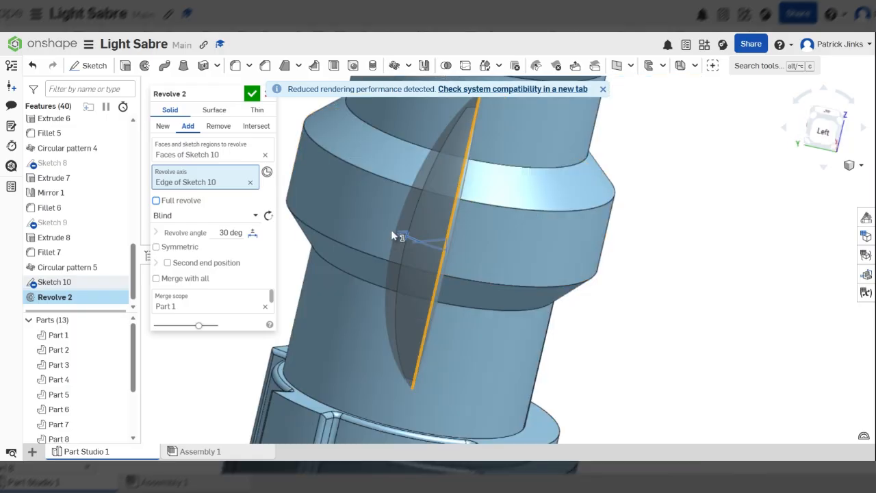
{"action": "mouse_move", "coordinate": [392, 236]}
{"action": "left_mouse_down"}
{"action": "mouse_move", "coordinate": [396, 183]}
{"action": "mouse_move", "coordinate": [352, 192]}
{"action": "mouse_move", "coordinate": [356, 218]}
{"action": "mouse_move", "coordinate": [561, 207]}
{"action": "mouse_move", "coordinate": [438, 290]}
{"action": "mouse_move", "coordinate": [468, 175]}
{"action": "mouse_move", "coordinate": [387, 240]}
{"action": "left_mouse_up"}
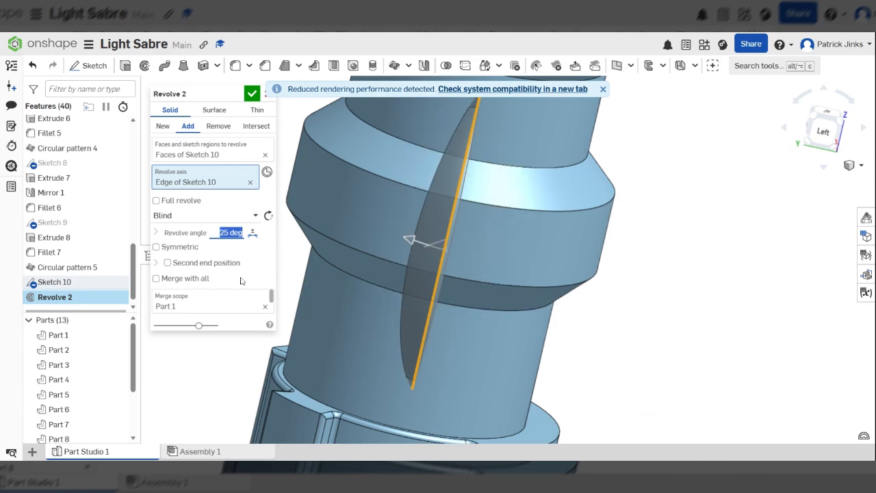
{"action": "left_click", "coordinate": [169, 248]}
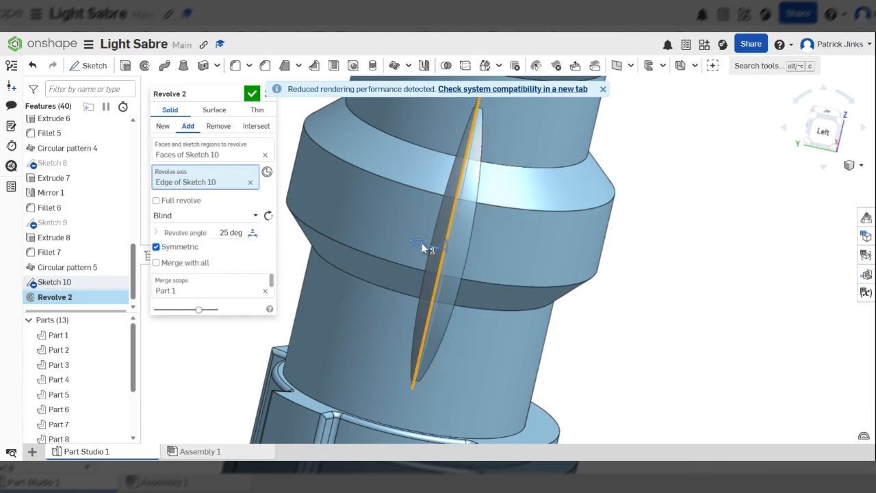
{"action": "left_click_drag", "start_coordinate": [423, 248], "coordinate": [390, 230]}
{"action": "right_click_drag", "start_coordinate": [390, 230], "coordinate": [182, 249]}
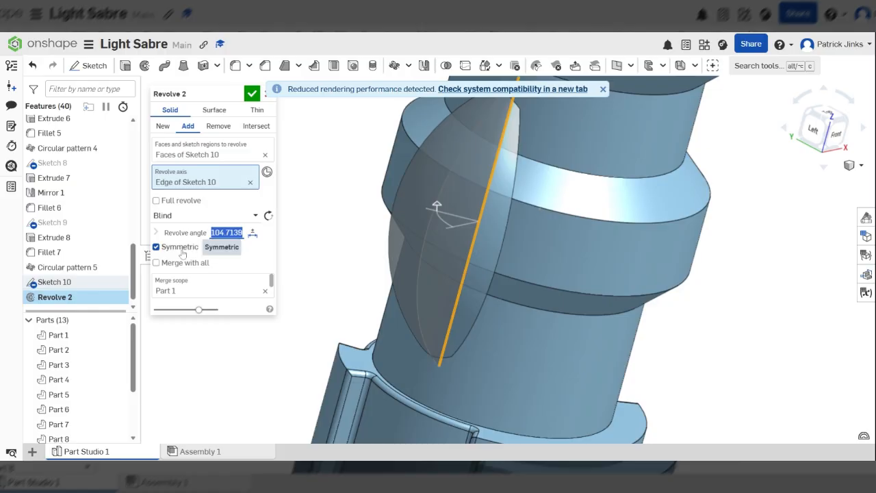
{"action": "type", "text": "3"}
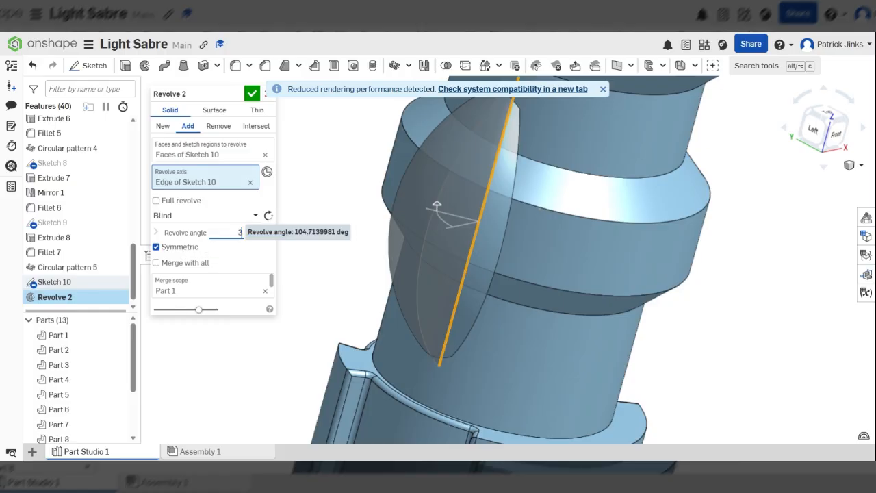
{"action": "type", "text": "0"}
{"action": "key", "text": "Return"}
{"action": "scroll", "coordinate": [532, 240], "scroll_direction": "down", "scroll_amount": 3}
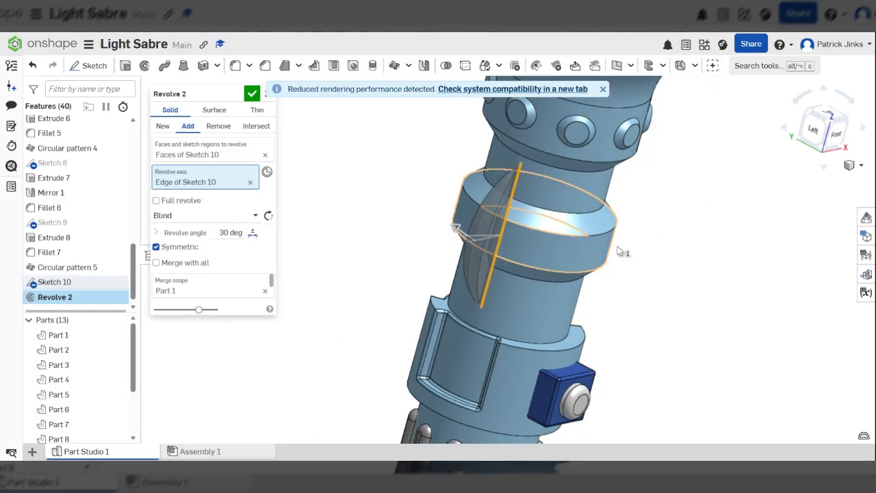
{"action": "right_click_drag", "start_coordinate": [618, 252], "coordinate": [475, 211]}
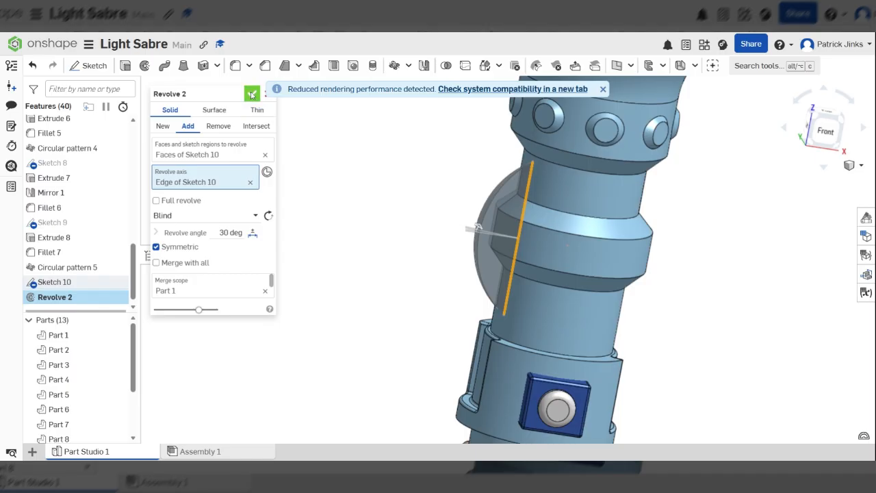
{"action": "left_click", "coordinate": [252, 94]}
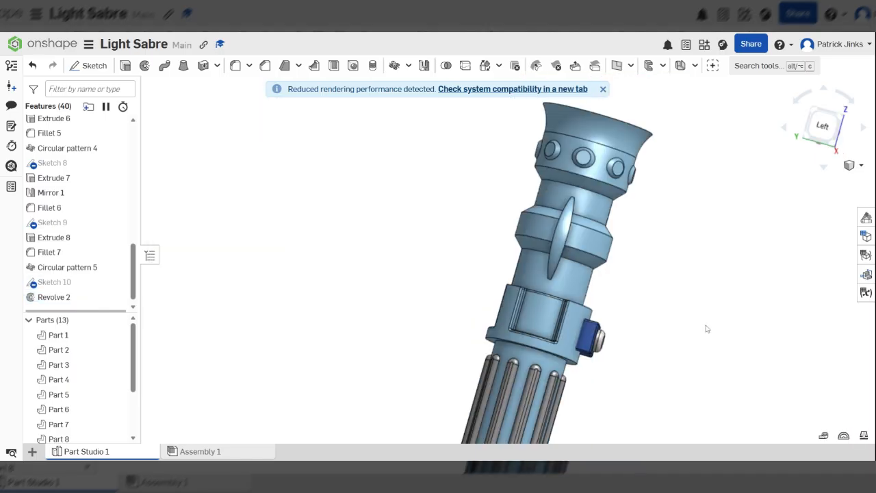
{"action": "right_click_drag", "start_coordinate": [708, 328], "coordinate": [647, 336]}
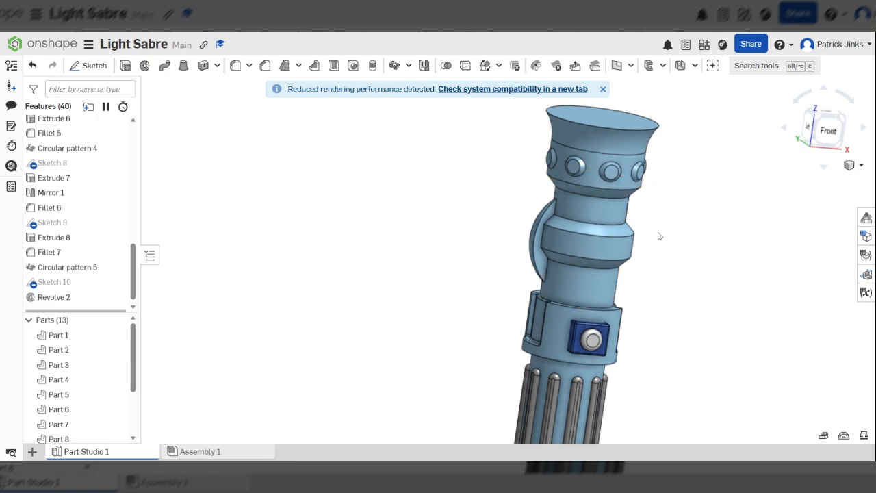
{"action": "scroll", "coordinate": [658, 236], "scroll_direction": "up", "scroll_amount": 3}
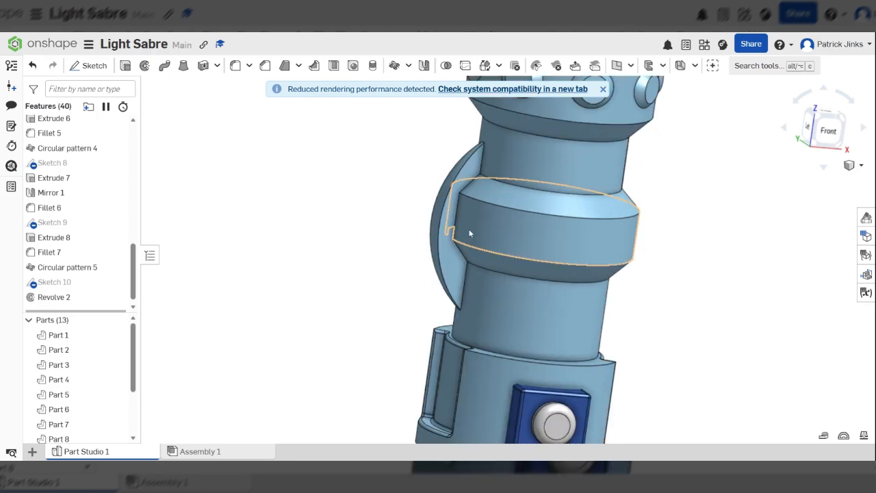
{"action": "left_click", "coordinate": [409, 66]}
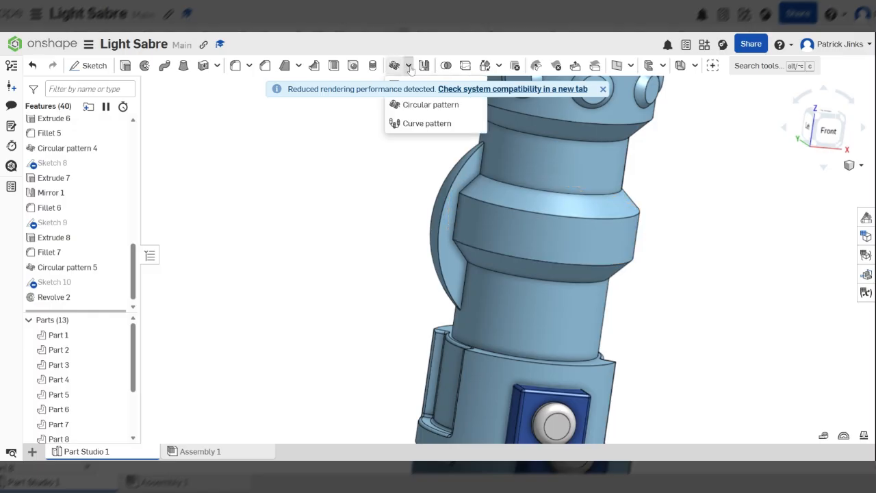
{"action": "left_click", "coordinate": [604, 89]}
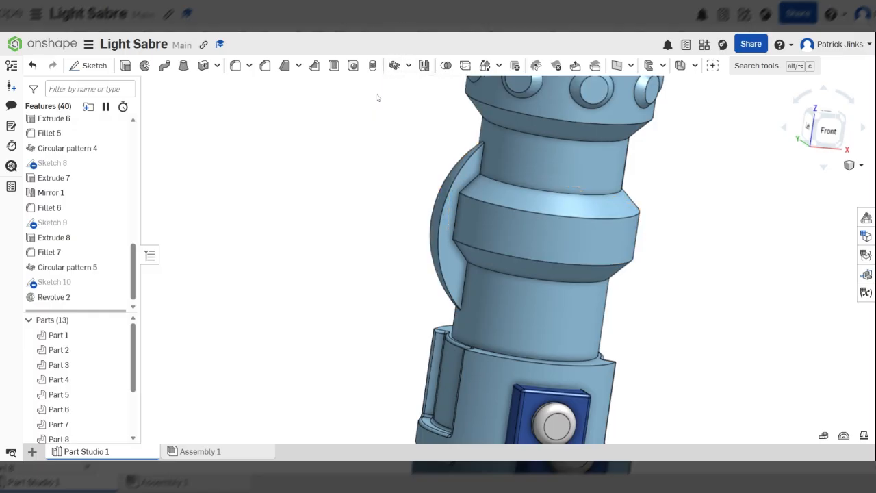
Step: Create a feature-type circular pattern with the Revolve 2 fin selected
{"action": "left_click", "coordinate": [408, 65]}
{"action": "left_click", "coordinate": [431, 105]}
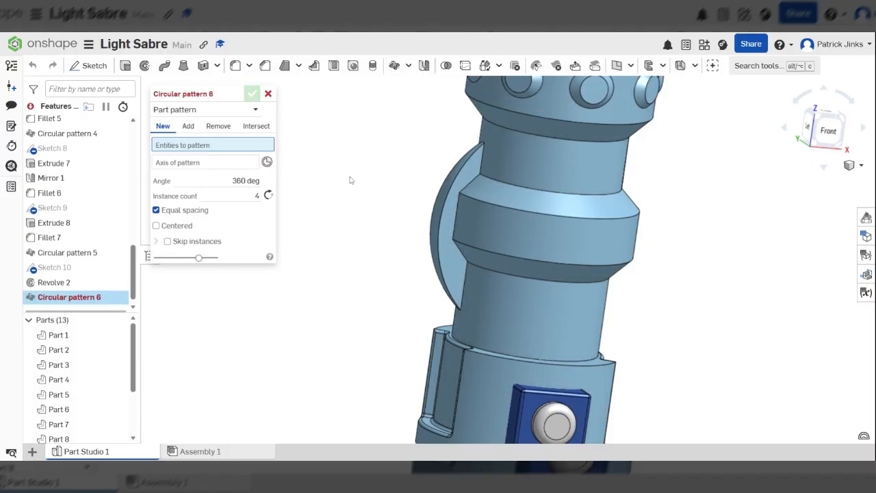
{"action": "left_click", "coordinate": [235, 113]}
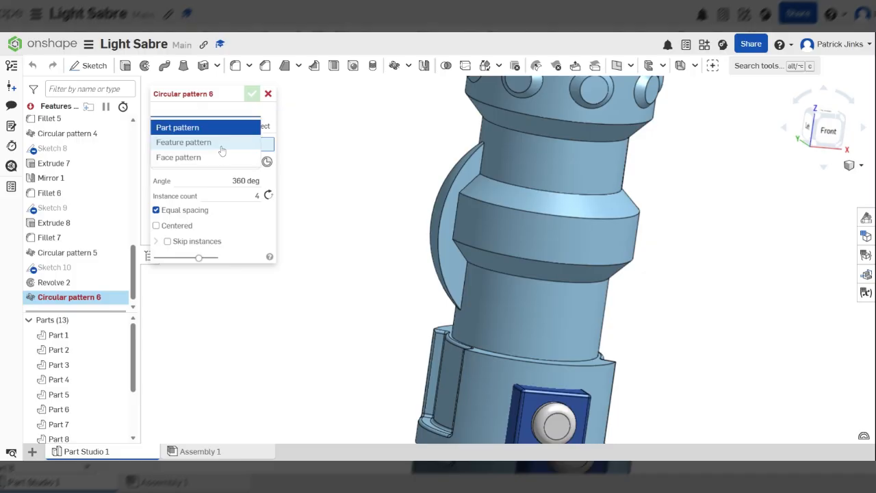
{"action": "left_click", "coordinate": [221, 143]}
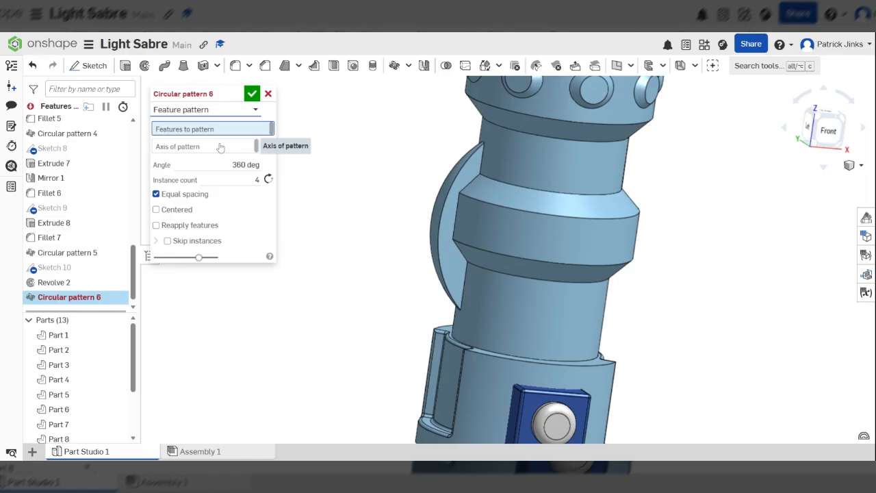
{"action": "scroll", "coordinate": [453, 206], "scroll_direction": "up", "scroll_amount": 5}
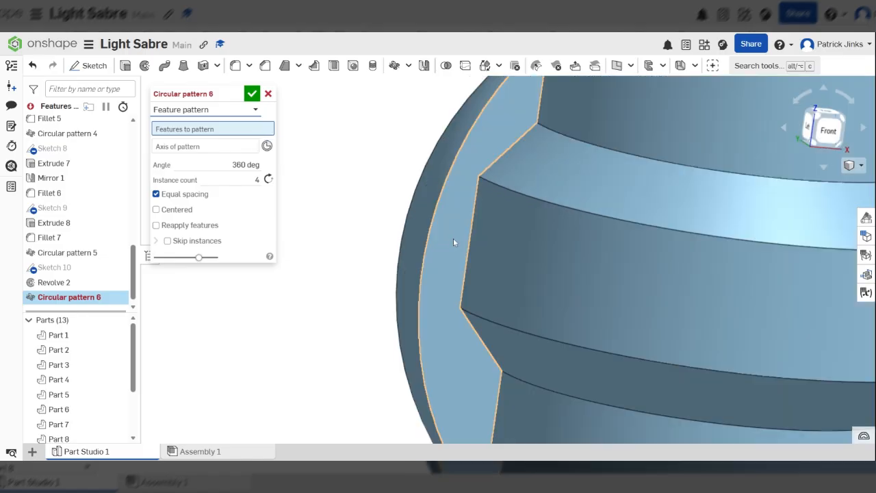
{"action": "left_click", "coordinate": [452, 240]}
{"action": "scroll", "coordinate": [365, 233], "scroll_direction": "down", "scroll_amount": 1}
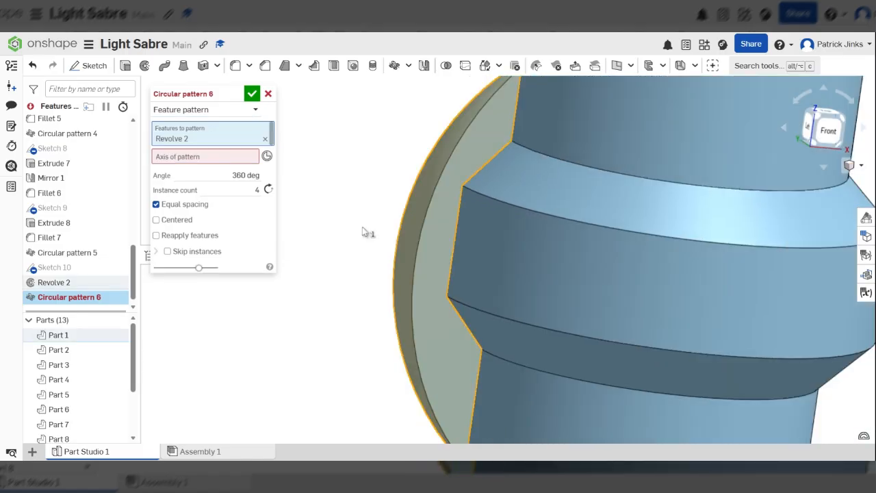
{"action": "scroll", "coordinate": [364, 233], "scroll_direction": "down", "scroll_amount": 3}
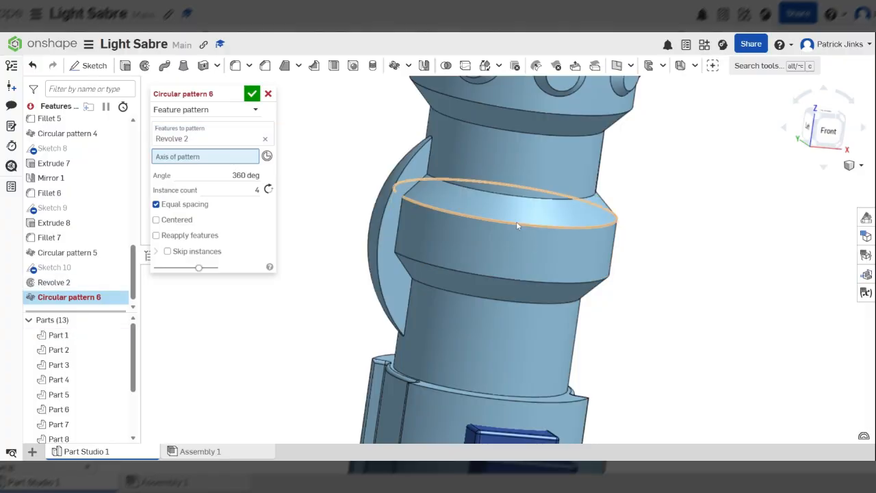
{"action": "scroll", "coordinate": [516, 221], "scroll_direction": "down", "scroll_amount": 5}
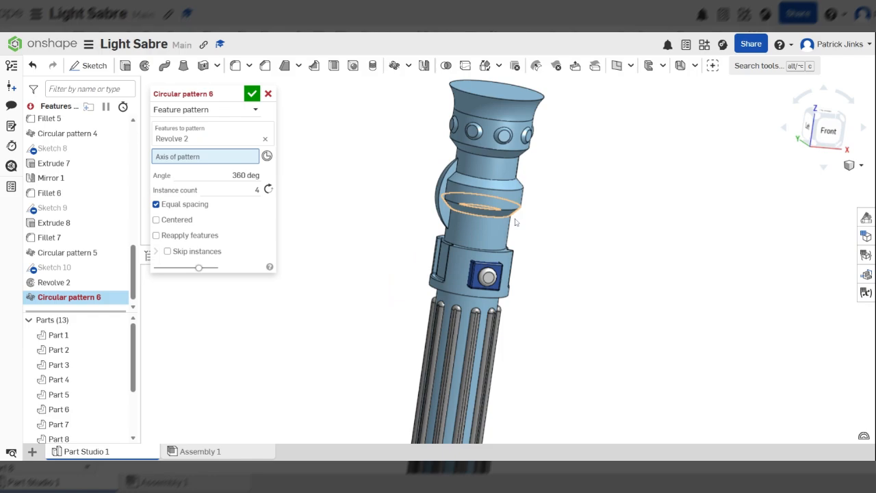
{"action": "scroll", "coordinate": [466, 187], "scroll_direction": "up", "scroll_amount": 5}
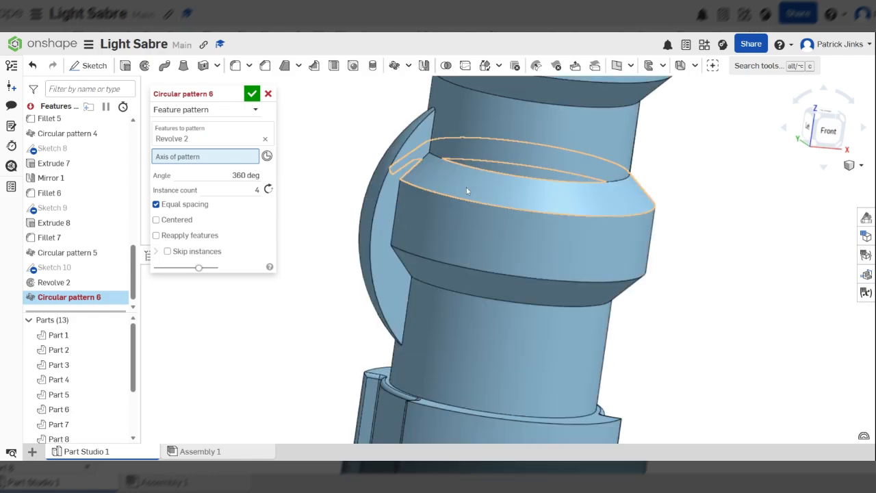
{"action": "scroll", "coordinate": [497, 143], "scroll_direction": "up", "scroll_amount": 2}
Step: Use Revolve 1's cylindrical face as the axis and set 8 instances, then confirm
{"action": "left_click", "coordinate": [497, 142]}
{"action": "scroll", "coordinate": [497, 149], "scroll_direction": "down", "scroll_amount": 3}
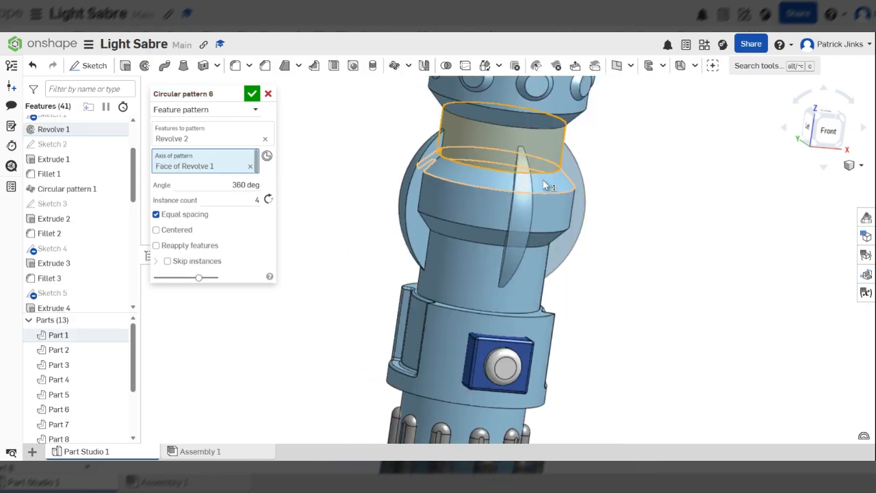
{"action": "scroll", "coordinate": [470, 192], "scroll_direction": "down", "scroll_amount": 3}
{"action": "right_click_drag", "start_coordinate": [443, 235], "coordinate": [523, 249]}
{"action": "type", "text": "3"}
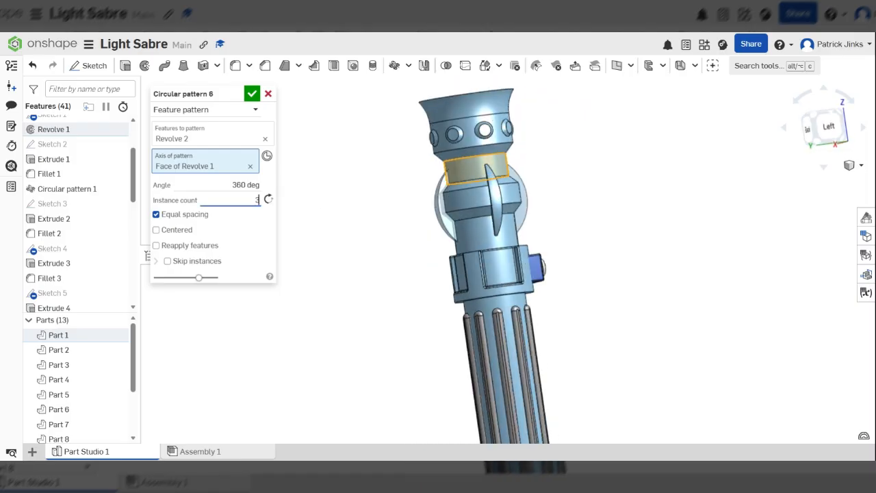
{"action": "right_click_drag", "start_coordinate": [606, 224], "coordinate": [473, 230]}
{"action": "key", "text": "Tab"}
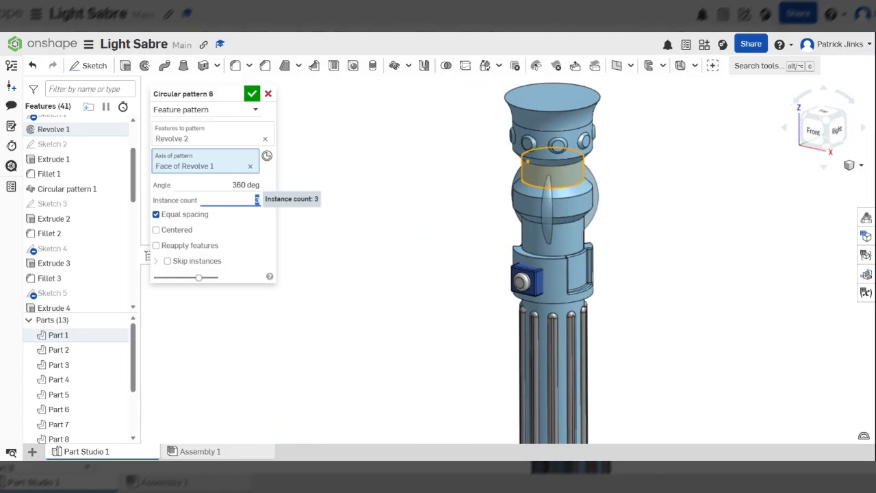
{"action": "type", "text": "8"}
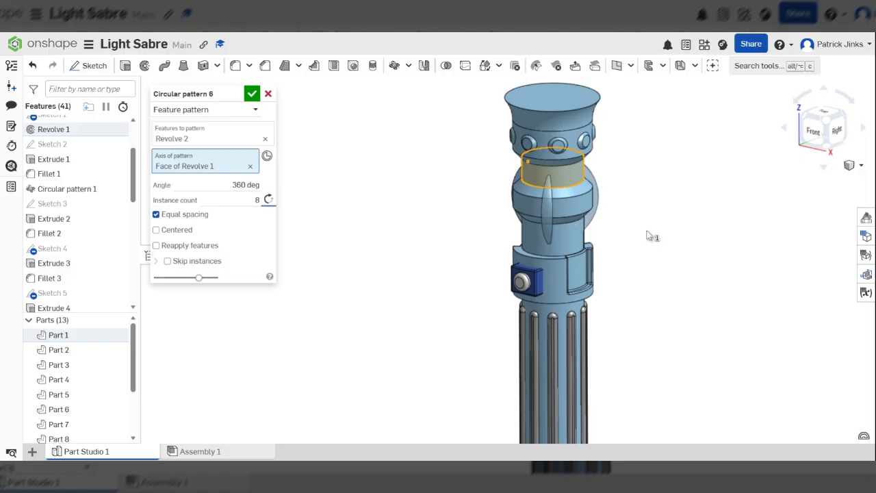
{"action": "right_click_drag", "start_coordinate": [647, 236], "coordinate": [558, 254]}
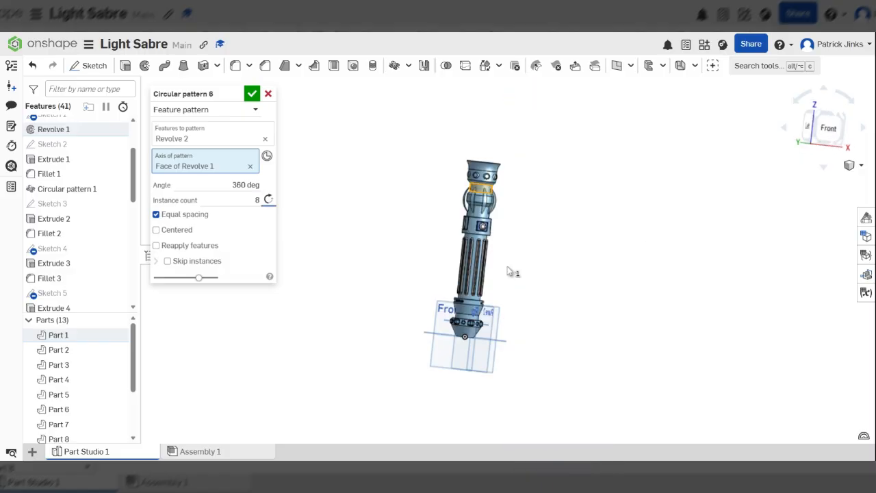
{"action": "right_click_drag", "start_coordinate": [510, 272], "coordinate": [508, 321]}
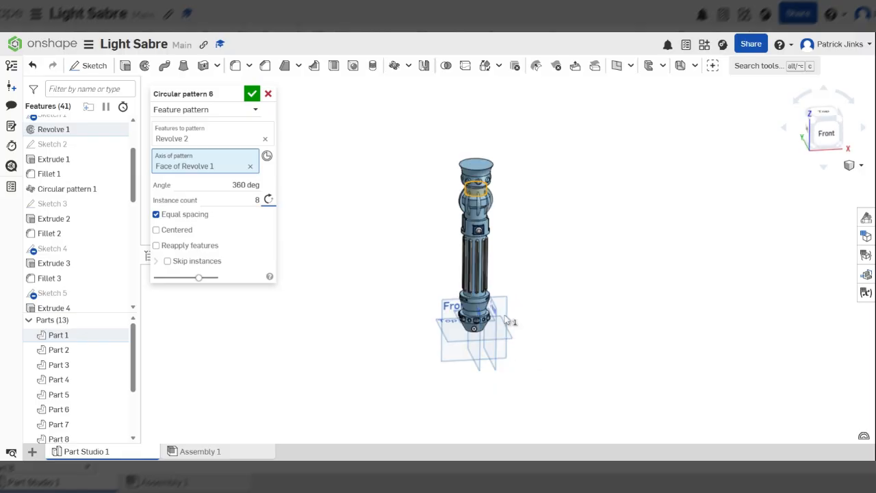
{"action": "scroll", "coordinate": [471, 296], "scroll_direction": "up", "scroll_amount": 5}
{"action": "scroll", "coordinate": [471, 296], "scroll_direction": "up", "scroll_amount": 3}
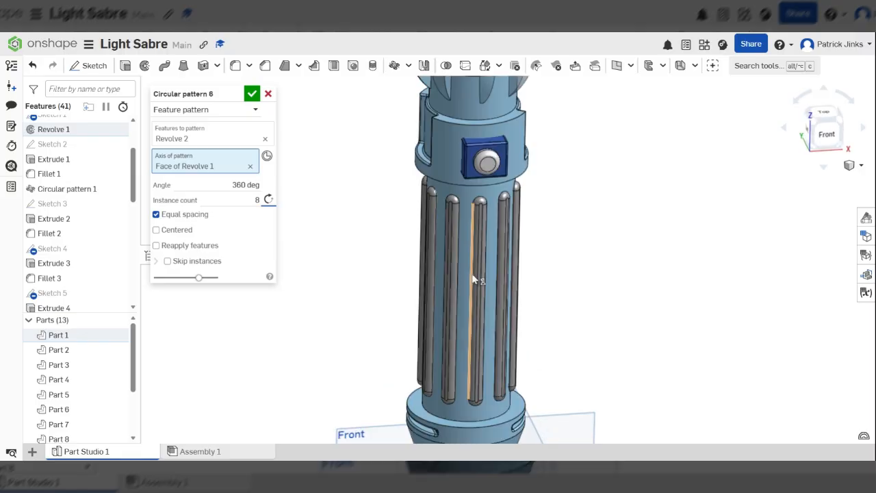
{"action": "scroll", "coordinate": [479, 198], "scroll_direction": "down", "scroll_amount": 5}
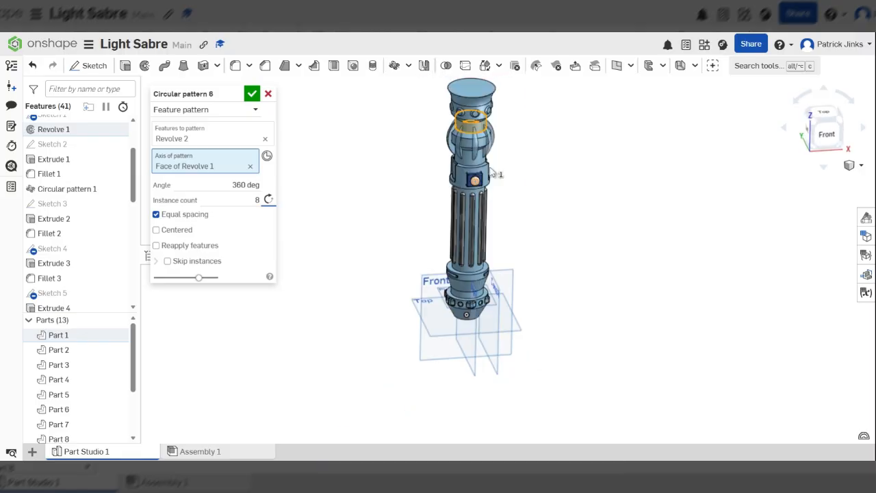
{"action": "right_click_drag", "start_coordinate": [491, 172], "coordinate": [449, 168]}
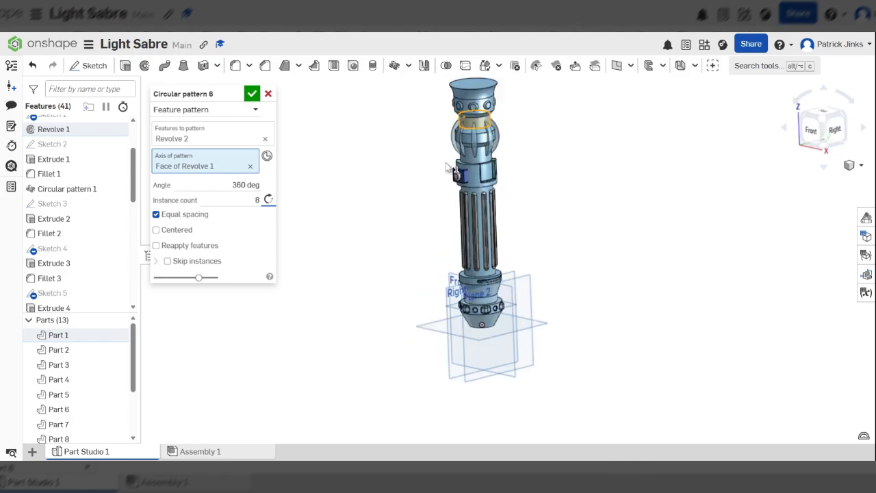
{"action": "scroll", "coordinate": [448, 167], "scroll_direction": "up", "scroll_amount": 5}
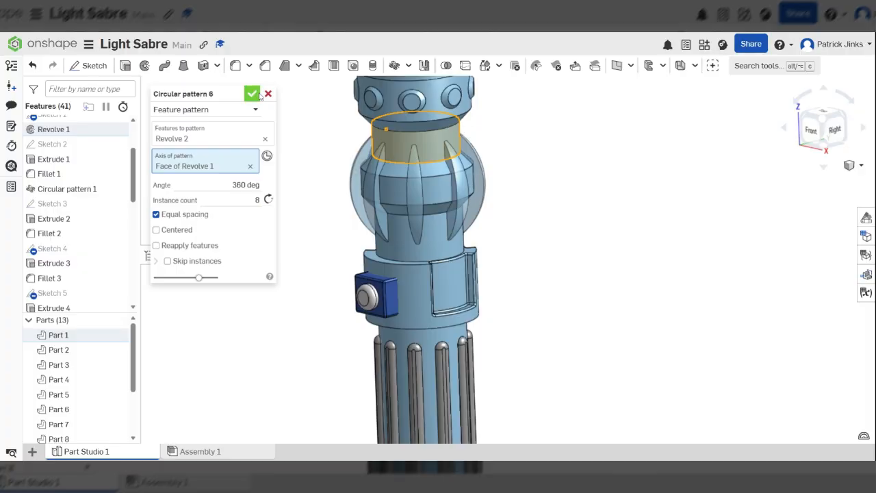
{"action": "left_click", "coordinate": [259, 95]}
{"action": "scroll", "coordinate": [552, 197], "scroll_direction": "down", "scroll_amount": 8}
{"action": "right_click_drag", "start_coordinate": [552, 197], "coordinate": [524, 170]}
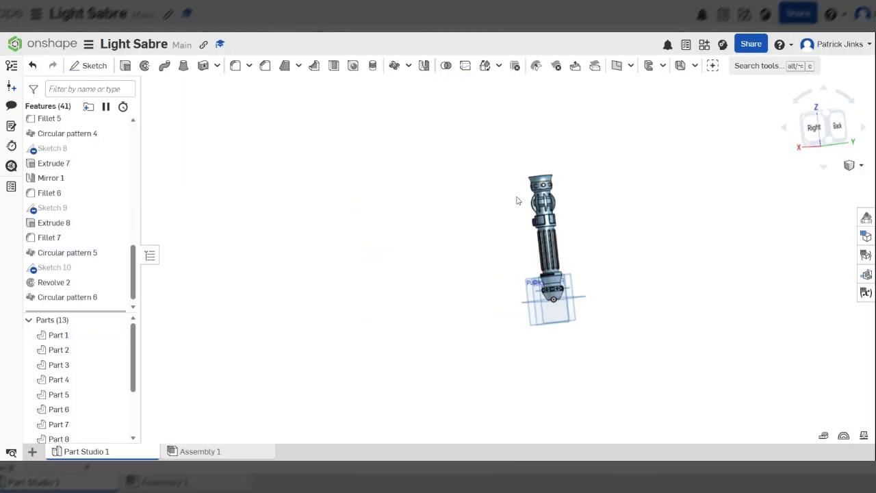
{"action": "scroll", "coordinate": [518, 200], "scroll_direction": "up", "scroll_amount": 5}
{"action": "scroll", "coordinate": [497, 254], "scroll_direction": "down", "scroll_amount": 2}
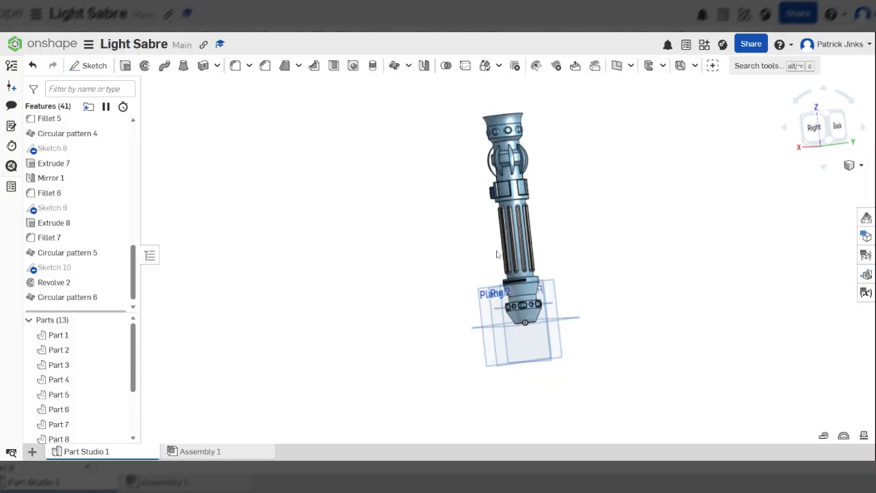
{"action": "right_click_drag", "start_coordinate": [497, 254], "coordinate": [522, 181]}
{"action": "scroll", "coordinate": [486, 186], "scroll_direction": "down", "scroll_amount": 2}
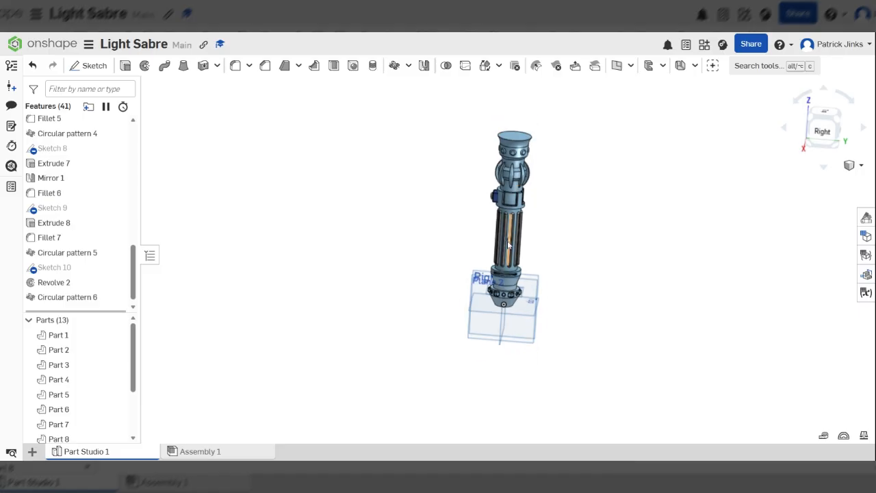
{"action": "scroll", "coordinate": [509, 164], "scroll_direction": "up", "scroll_amount": 8}
{"action": "scroll", "coordinate": [502, 203], "scroll_direction": "down", "scroll_amount": 10}
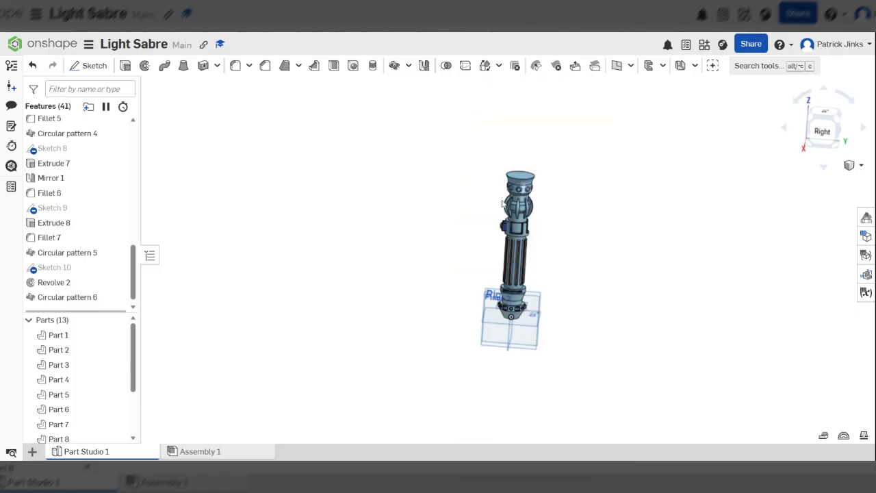
{"action": "scroll", "coordinate": [525, 189], "scroll_direction": "up", "scroll_amount": 3}
{"action": "scroll", "coordinate": [525, 189], "scroll_direction": "up", "scroll_amount": 3}
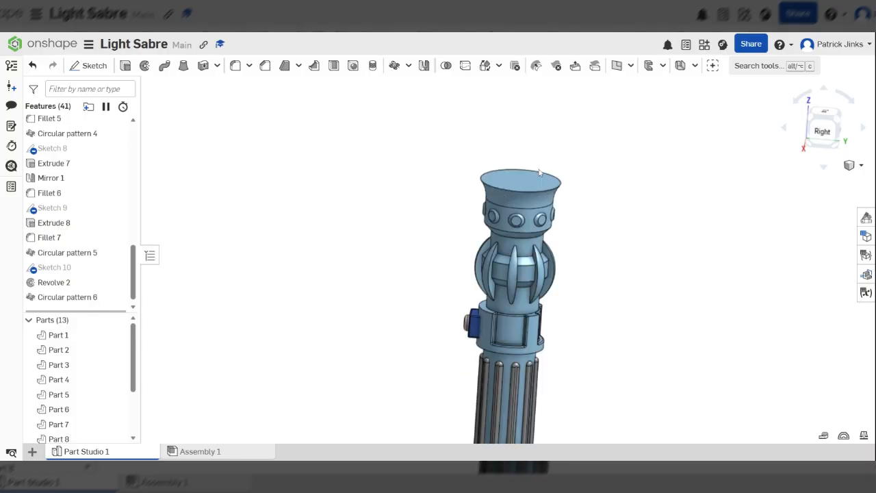
{"action": "right_click_drag", "start_coordinate": [540, 173], "coordinate": [517, 193]}
{"action": "scroll", "coordinate": [517, 193], "scroll_direction": "up", "scroll_amount": 3}
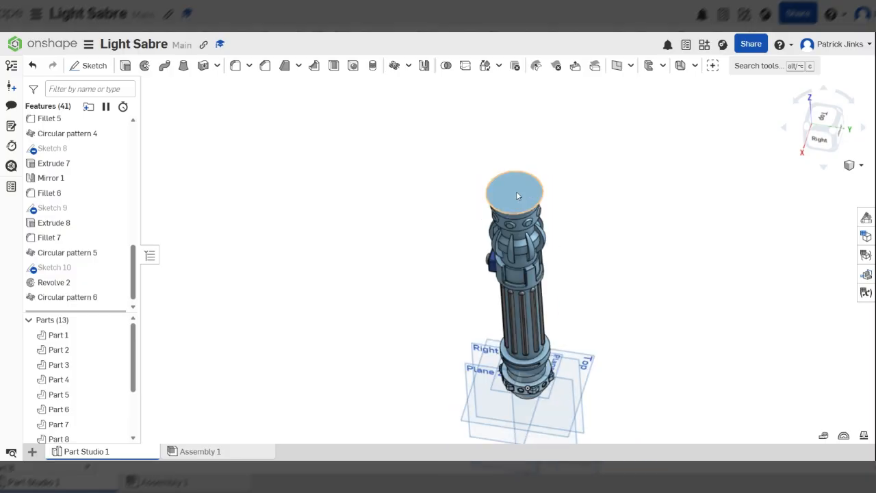
Step: Start a sketch on the hilt's top face, viewed normal to it
{"action": "left_click", "coordinate": [518, 196]}
{"action": "key", "text": "n"}
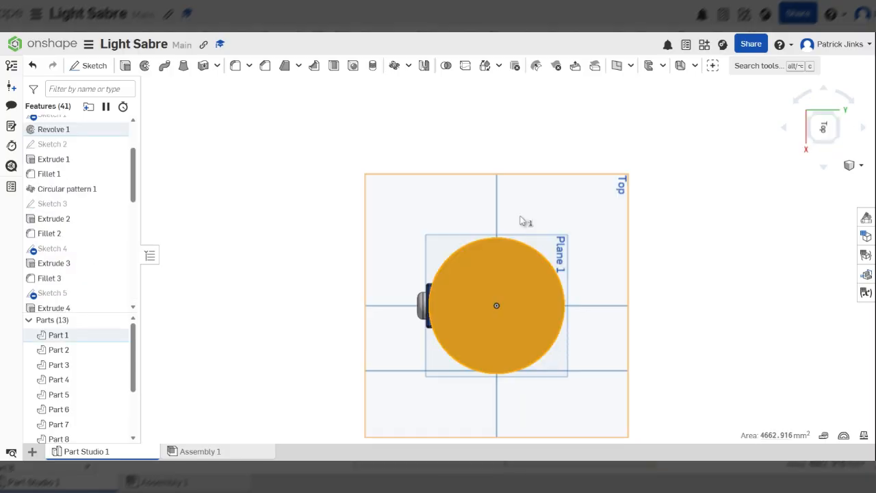
{"action": "scroll", "coordinate": [520, 221], "scroll_direction": "down", "scroll_amount": 3}
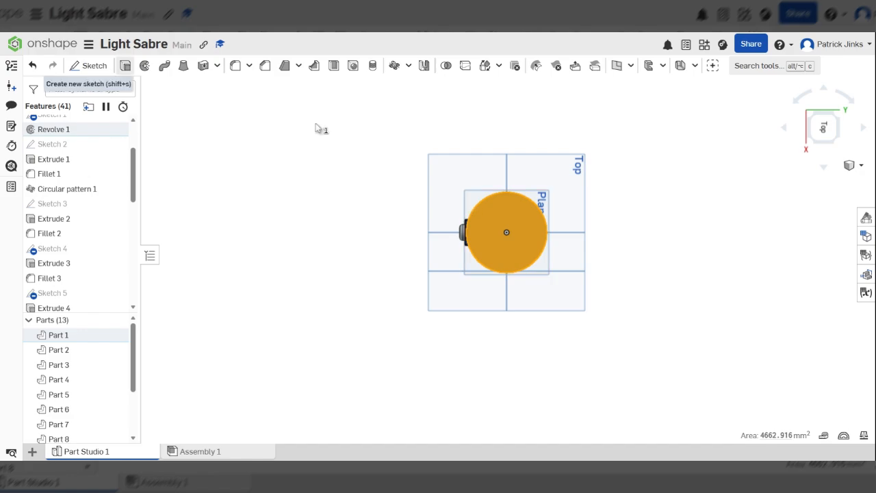
{"action": "key", "text": "shift+s"}
{"action": "right_click_drag", "start_coordinate": [558, 205], "coordinate": [480, 191]}
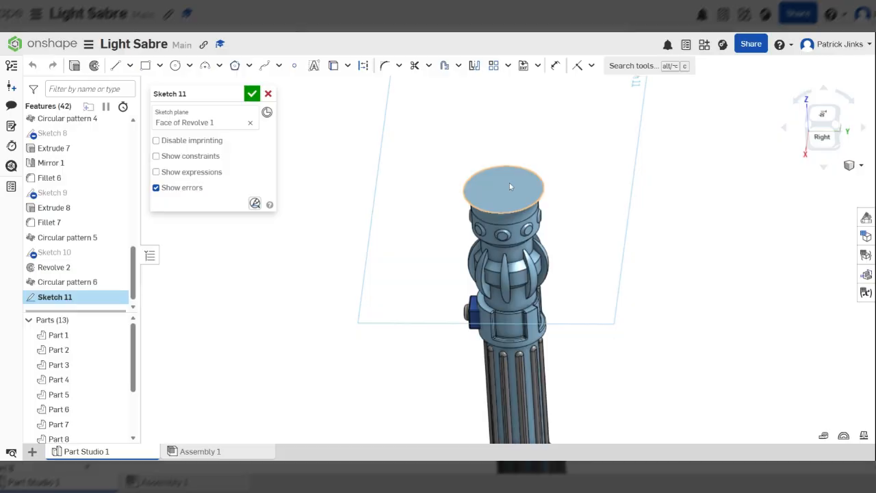
{"action": "key", "text": "n"}
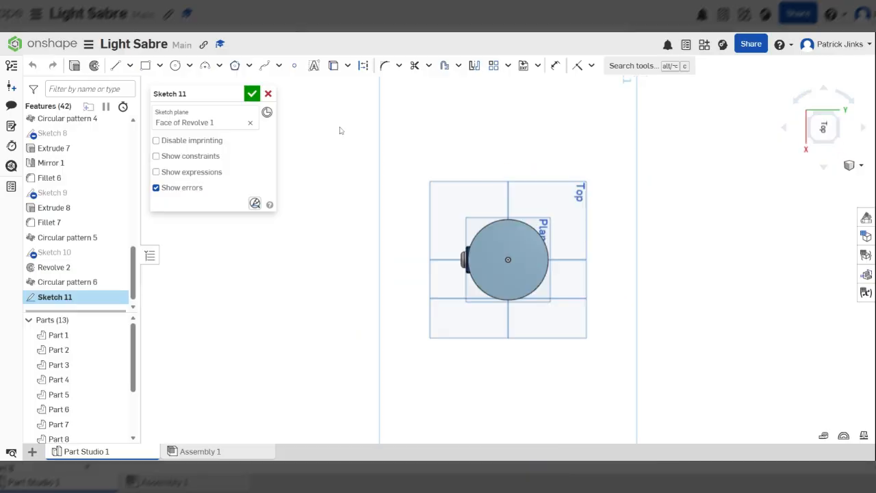
Step: Project the top face's outer edge into the sketch with Use
{"action": "left_click", "coordinate": [333, 65]}
{"action": "scroll", "coordinate": [496, 304], "scroll_direction": "up", "scroll_amount": 5}
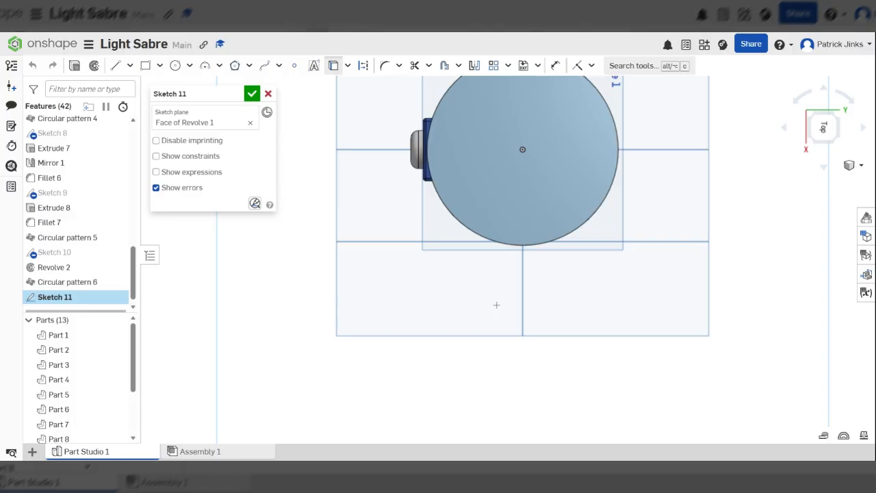
{"action": "scroll", "coordinate": [497, 305], "scroll_direction": "down", "scroll_amount": 2}
{"action": "scroll", "coordinate": [528, 195], "scroll_direction": "up", "scroll_amount": 5}
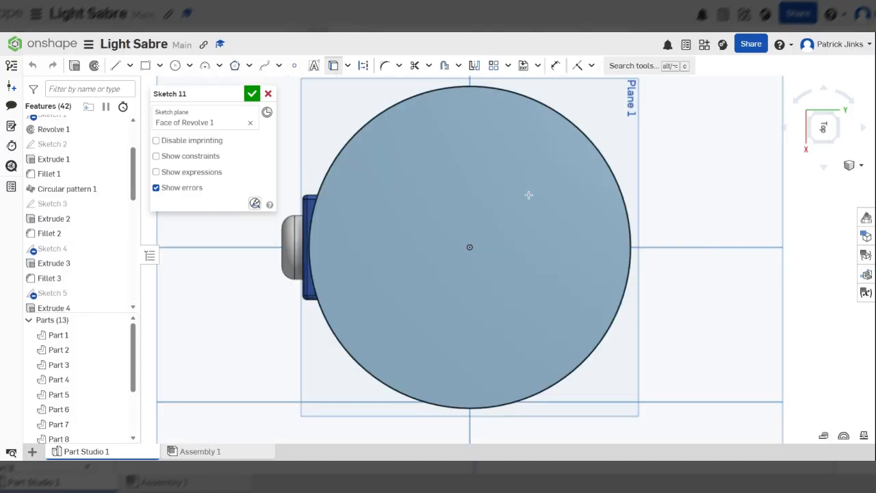
{"action": "left_click", "coordinate": [536, 96]}
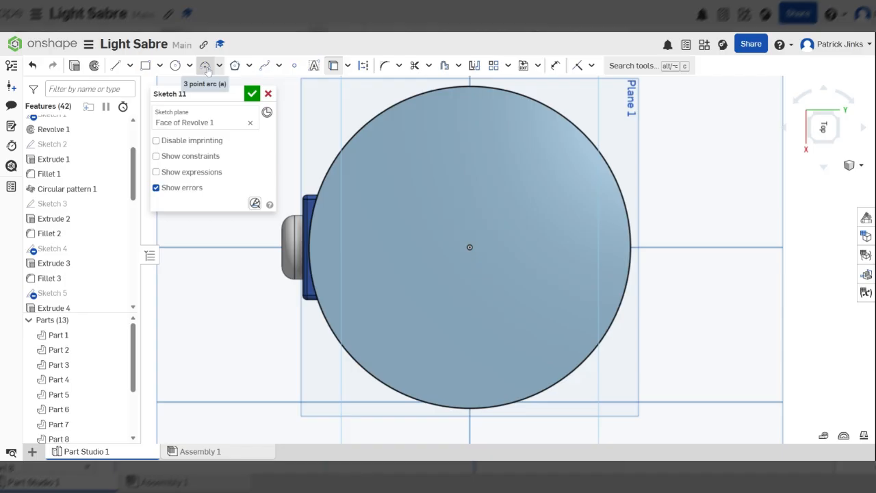
Step: Draw a concentric inner circle and dimension its gap from the rim to 5 mm
{"action": "left_click", "coordinate": [175, 66]}
{"action": "left_click", "coordinate": [471, 247]}
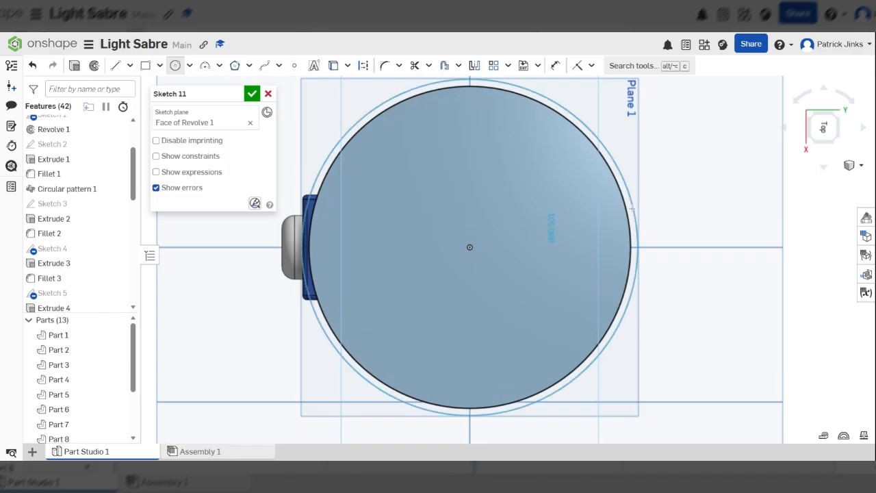
{"action": "left_click", "coordinate": [607, 207]}
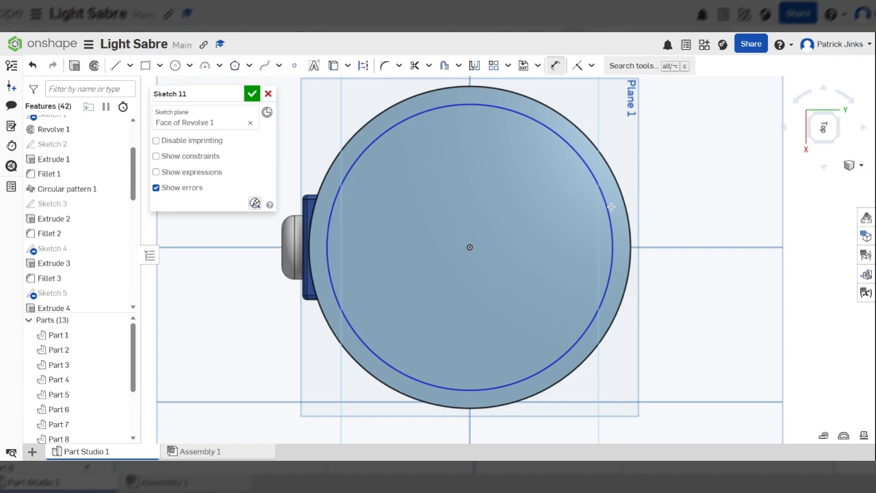
{"action": "left_click", "coordinate": [609, 206]}
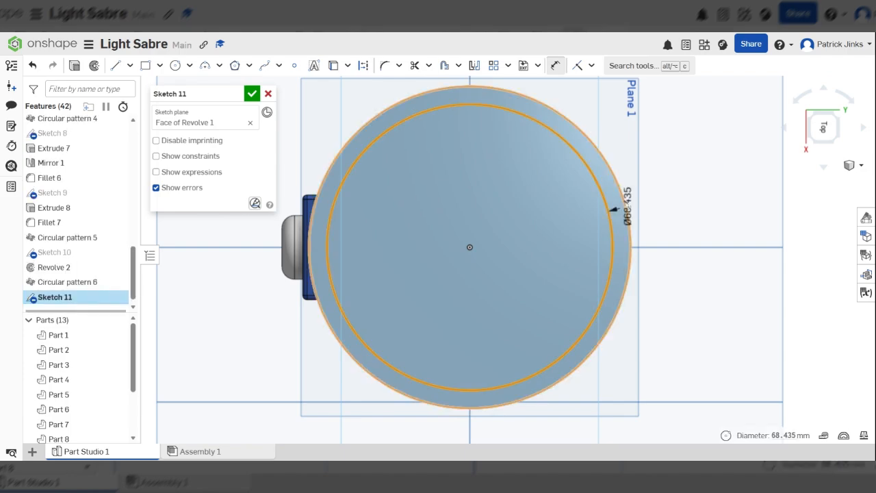
{"action": "left_click", "coordinate": [630, 212]}
{"action": "left_click", "coordinate": [758, 168]}
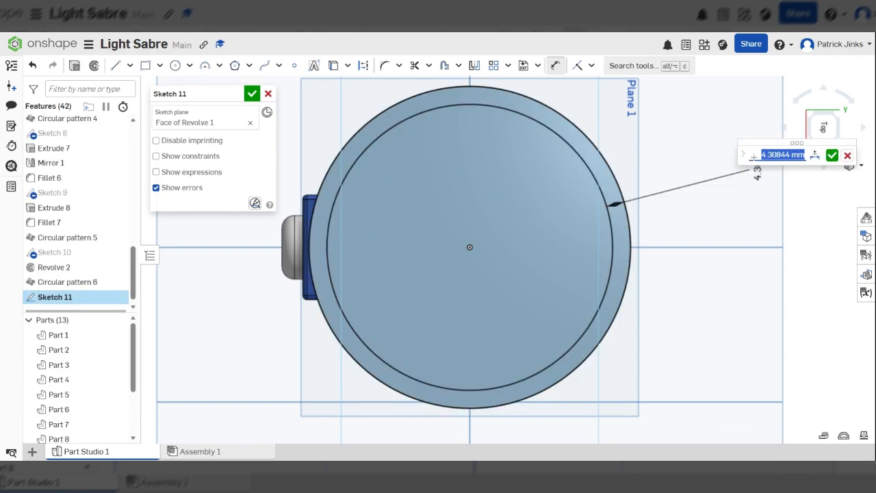
{"action": "key", "text": "Return"}
{"action": "scroll", "coordinate": [452, 196], "scroll_direction": "down", "scroll_amount": 3}
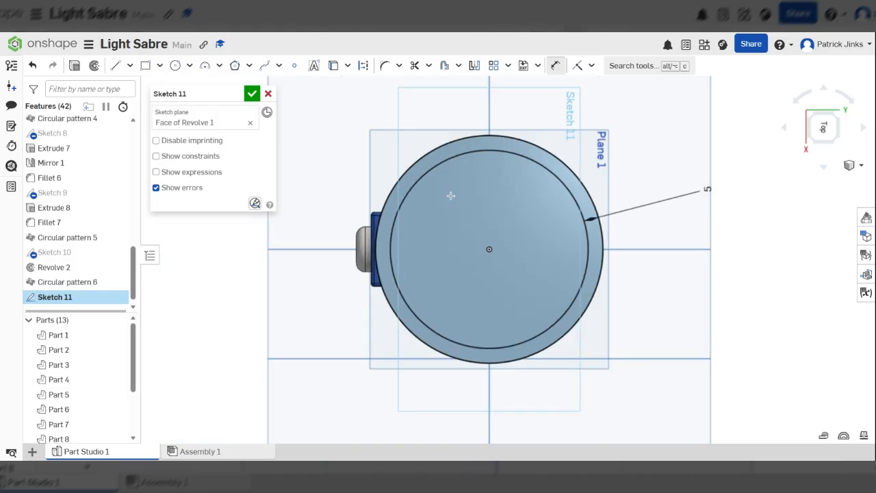
{"action": "scroll", "coordinate": [494, 225], "scroll_direction": "up", "scroll_amount": 2}
{"action": "scroll", "coordinate": [476, 170], "scroll_direction": "up", "scroll_amount": 2}
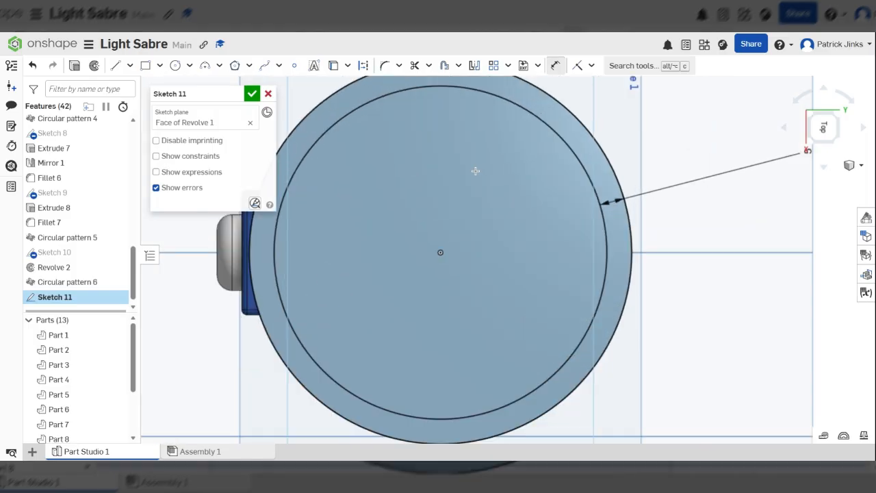
{"action": "scroll", "coordinate": [476, 170], "scroll_direction": "down", "scroll_amount": 4}
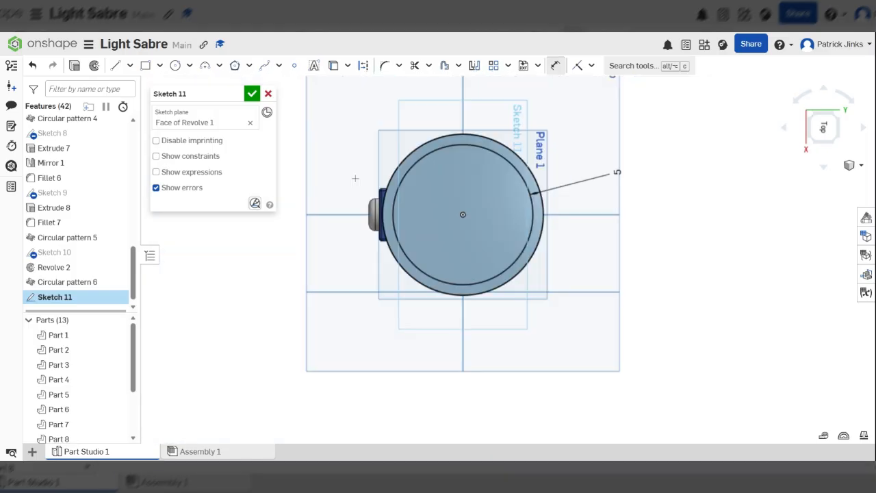
Step: Extrude Sketch 11's regions upward to a 70 mm depth and accept Extrude 9
{"action": "left_click", "coordinate": [74, 65]}
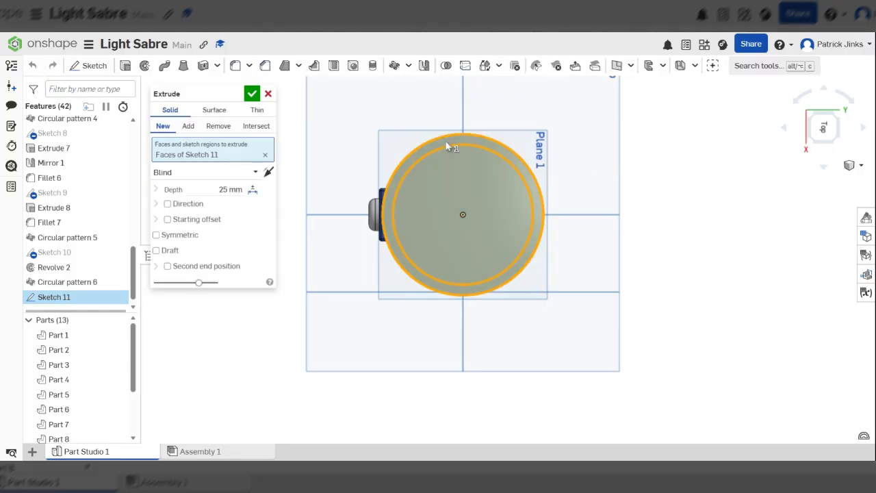
{"action": "right_click_drag", "start_coordinate": [503, 257], "coordinate": [767, 129]}
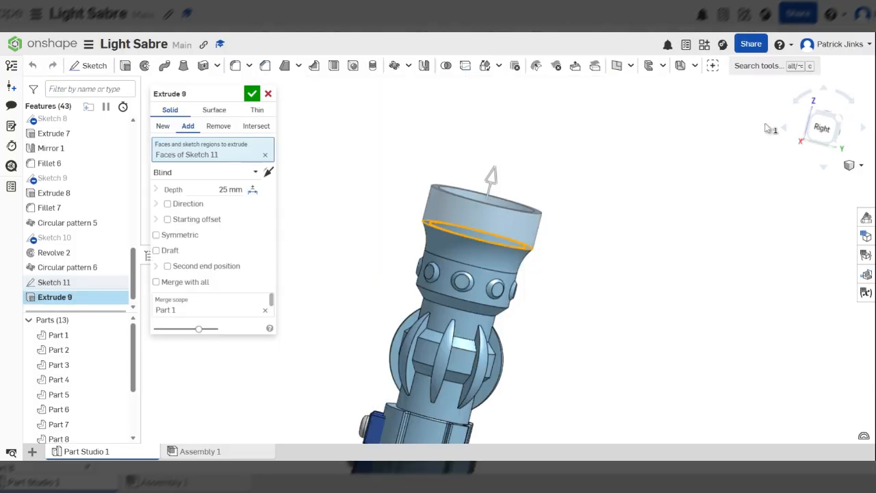
{"action": "scroll", "coordinate": [577, 231], "scroll_direction": "down", "scroll_amount": 4}
{"action": "left_click", "coordinate": [823, 128]}
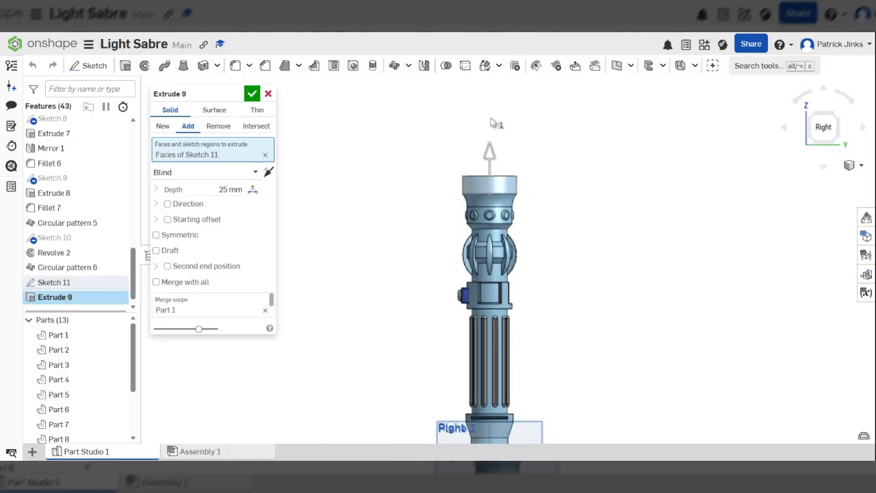
{"action": "scroll", "coordinate": [490, 122], "scroll_direction": "up", "scroll_amount": 2}
{"action": "left_click_drag", "start_coordinate": [496, 152], "coordinate": [482, 175]}
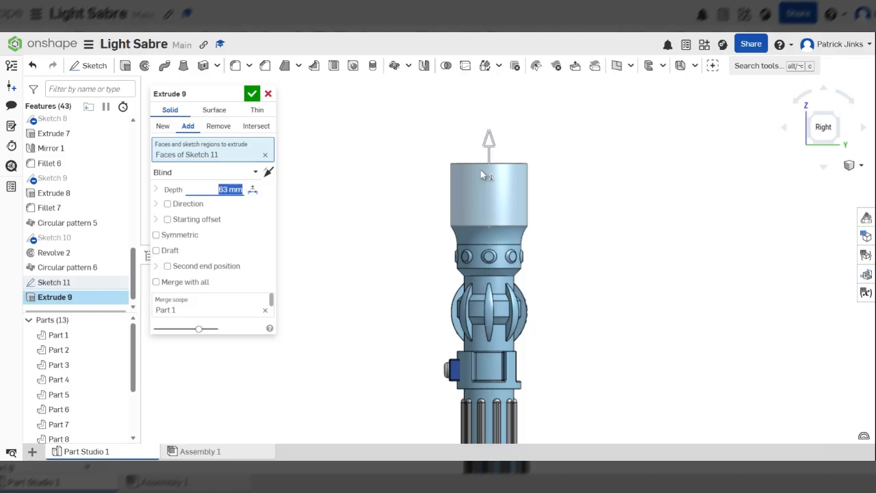
{"action": "scroll", "coordinate": [504, 143], "scroll_direction": "down", "scroll_amount": 4}
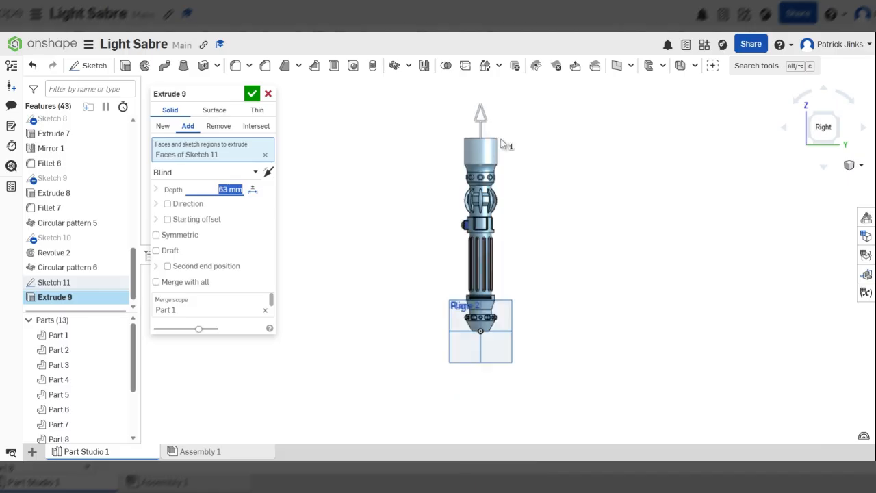
{"action": "scroll", "coordinate": [483, 123], "scroll_direction": "up", "scroll_amount": 3}
{"action": "left_click_drag", "start_coordinate": [484, 122], "coordinate": [483, 118]}
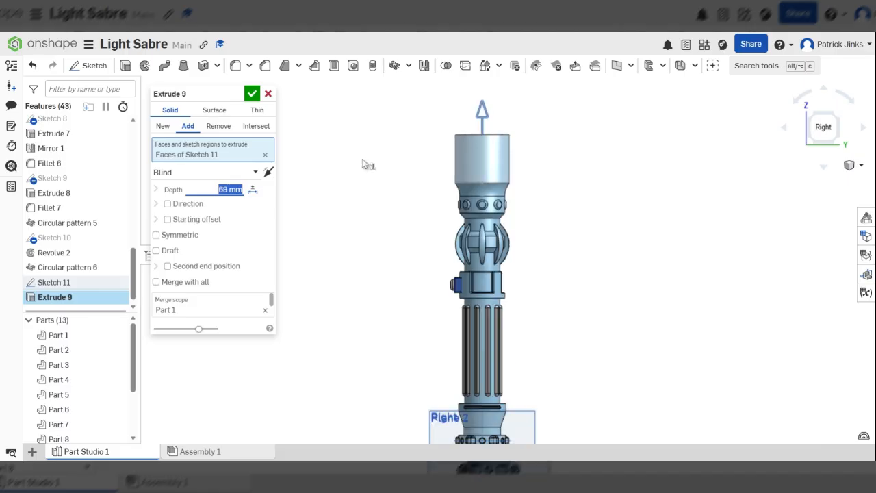
{"action": "scroll", "coordinate": [231, 189], "scroll_direction": "up", "scroll_amount": 1}
{"action": "scroll", "coordinate": [394, 152], "scroll_direction": "down", "scroll_amount": 3}
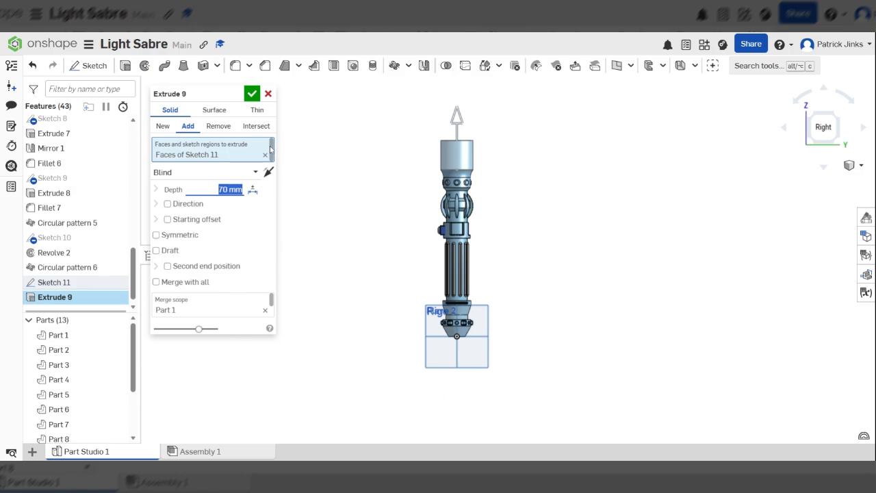
{"action": "left_click", "coordinate": [250, 96]}
{"action": "scroll", "coordinate": [514, 152], "scroll_direction": "down", "scroll_amount": 3}
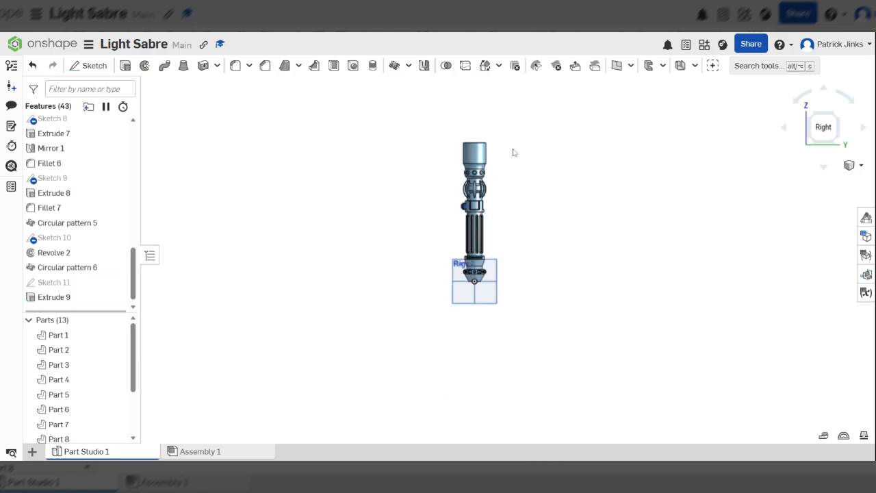
Step: Look into the top tube to confirm it is hollow, then start Sketch 12 from the right view
{"action": "right_click_drag", "start_coordinate": [514, 152], "coordinate": [505, 191]}
{"action": "scroll", "coordinate": [504, 191], "scroll_direction": "up", "scroll_amount": 5}
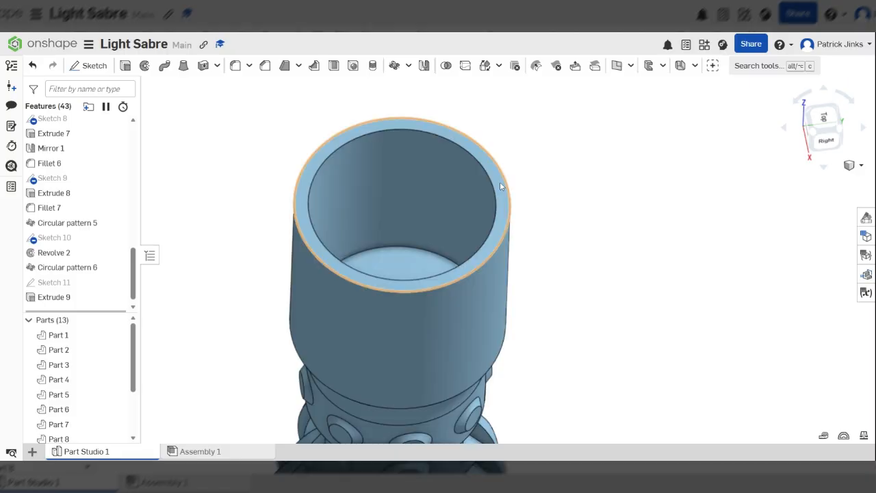
{"action": "left_click", "coordinate": [827, 141]}
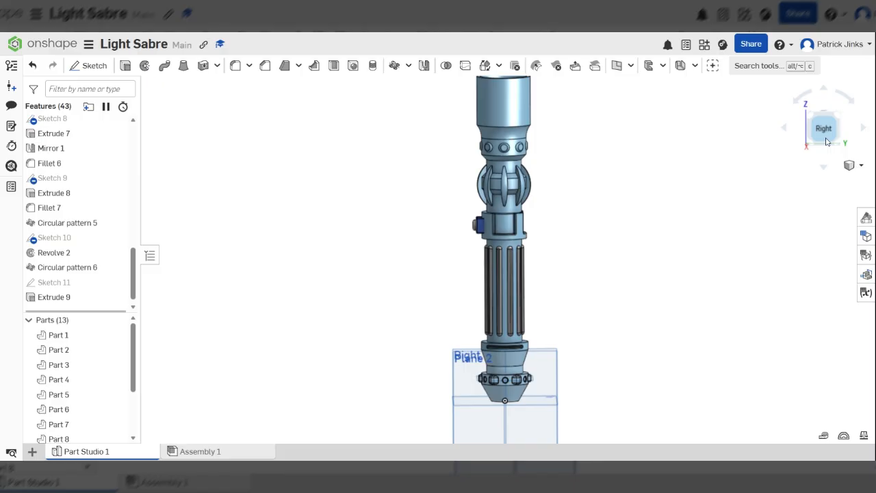
{"action": "scroll", "coordinate": [508, 253], "scroll_direction": "up", "scroll_amount": 5}
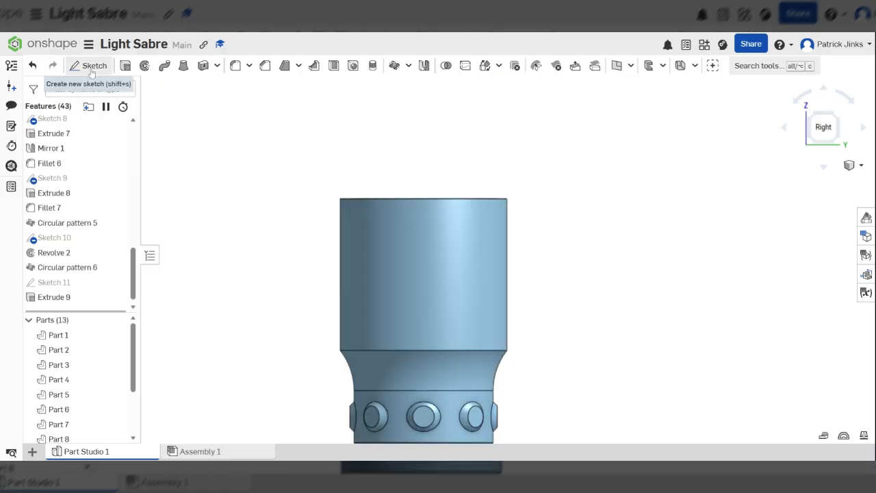
{"action": "left_click", "coordinate": [91, 69]}
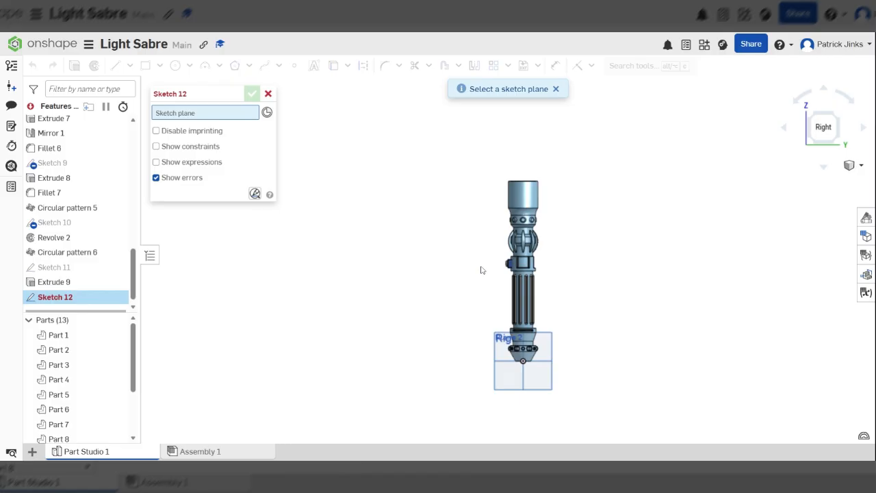
Step: Place Sketch 12 on the Right 2 plane and bring the top tube into view
{"action": "scroll", "coordinate": [502, 320], "scroll_direction": "up", "scroll_amount": 5}
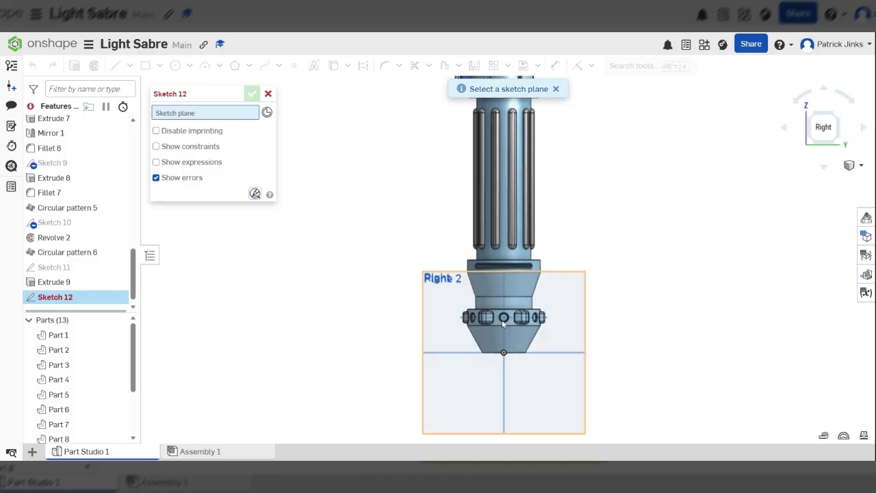
{"action": "left_click", "coordinate": [439, 318]}
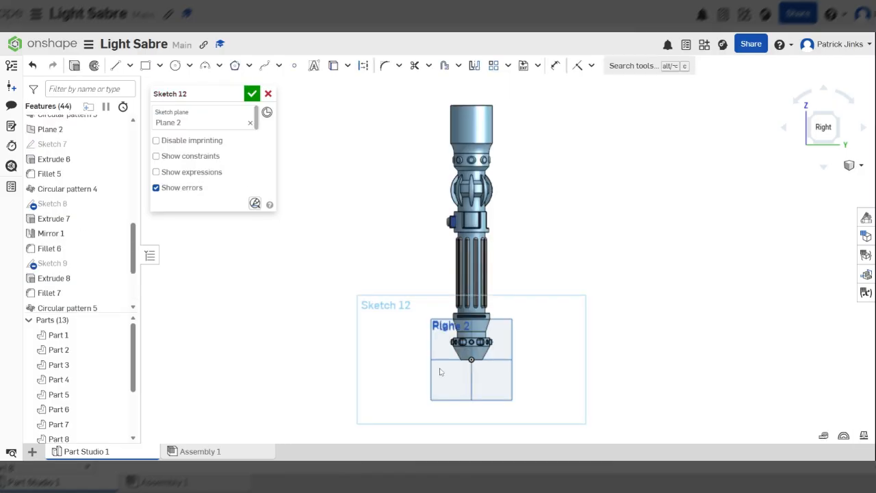
{"action": "middle_click_drag", "start_coordinate": [484, 141], "coordinate": [486, 272]}
{"action": "scroll", "coordinate": [486, 272], "scroll_direction": "up", "scroll_amount": 4}
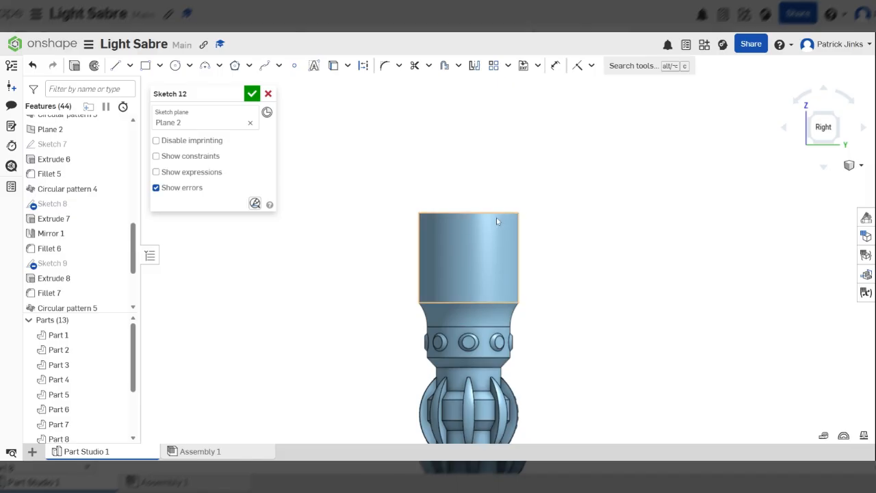
{"action": "scroll", "coordinate": [496, 217], "scroll_direction": "down", "scroll_amount": 2}
{"action": "scroll", "coordinate": [501, 277], "scroll_direction": "up", "scroll_amount": 2}
{"action": "scroll", "coordinate": [502, 280], "scroll_direction": "up", "scroll_amount": 2}
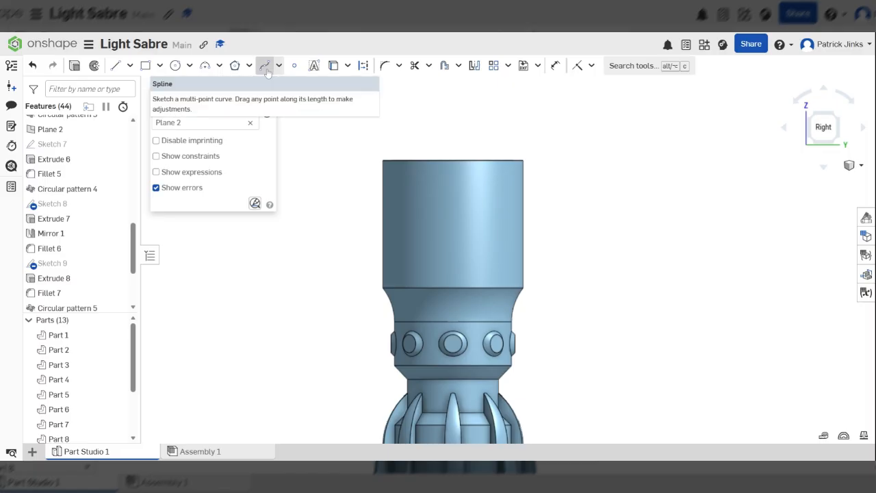
Step: Draw a trial spline across the top tube, then cancel the tool and undo it
{"action": "left_click", "coordinate": [266, 71]}
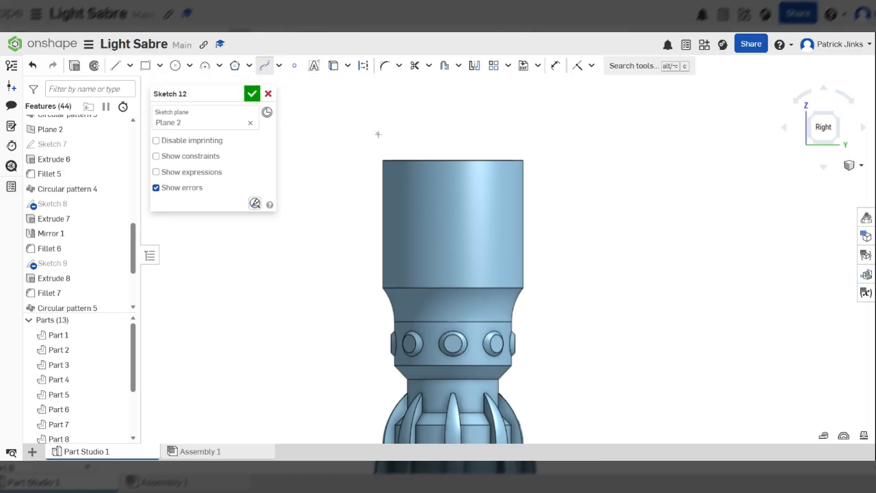
{"action": "left_click", "coordinate": [378, 134]}
{"action": "left_click", "coordinate": [378, 163]}
{"action": "left_click", "coordinate": [395, 188]}
{"action": "left_click", "coordinate": [450, 212]}
{"action": "left_click", "coordinate": [506, 232]}
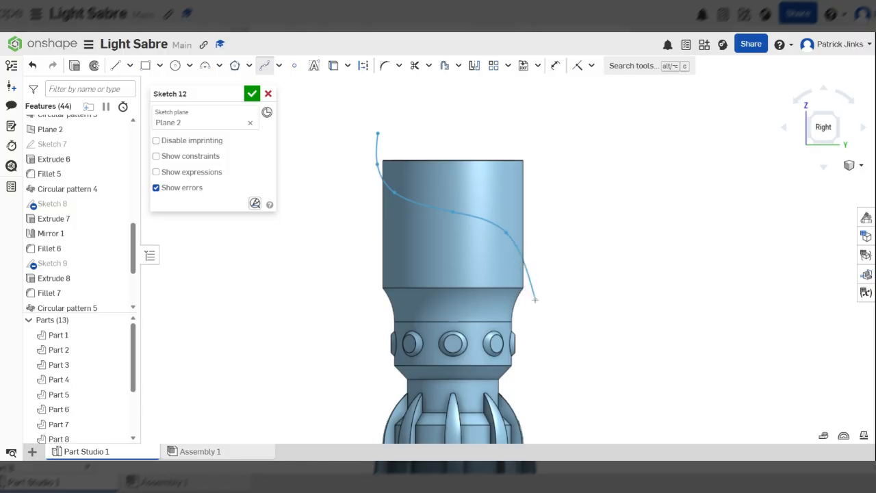
{"action": "double_click", "coordinate": [536, 299]}
{"action": "scroll", "coordinate": [331, 197], "scroll_direction": "down", "scroll_amount": 5}
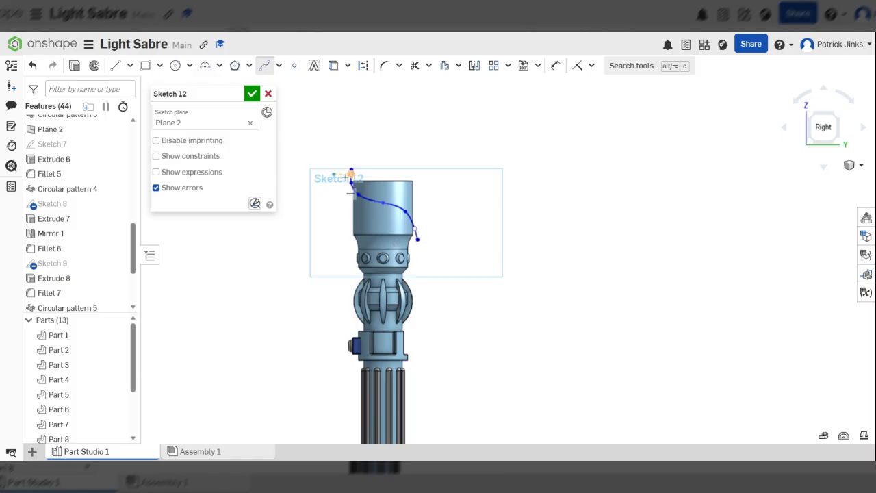
{"action": "scroll", "coordinate": [347, 178], "scroll_direction": "up", "scroll_amount": 3}
{"action": "key", "text": "Escape"}
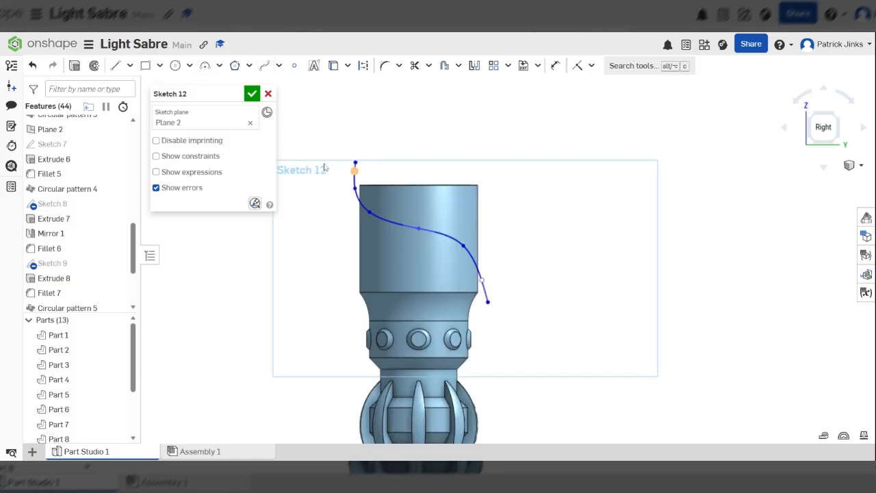
{"action": "key", "text": "ctrl+z"}
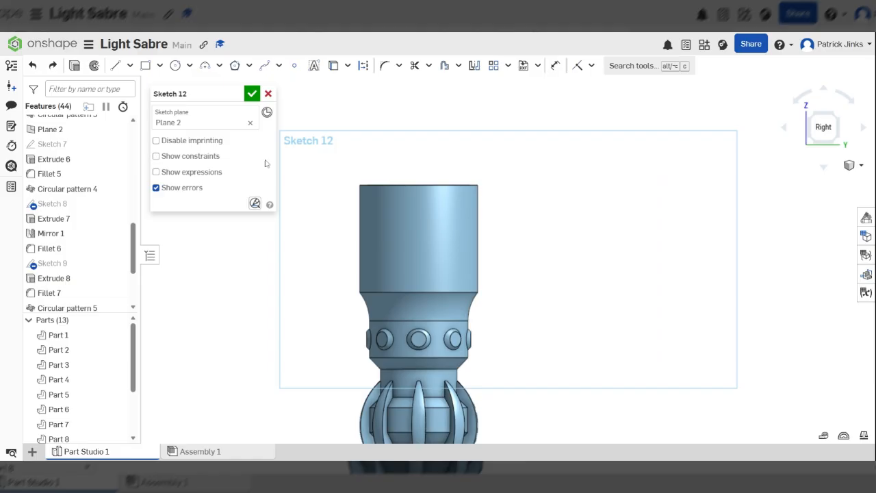
Step: Draw a six-point S-curve spline from above the left rim, bending across and ending past the right edge
{"action": "left_click", "coordinate": [264, 65]}
{"action": "scroll", "coordinate": [382, 166], "scroll_direction": "up", "scroll_amount": 3}
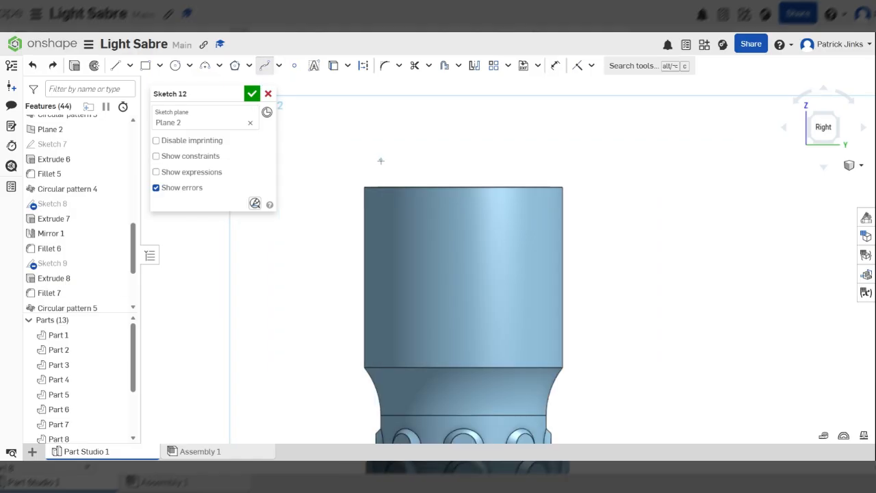
{"action": "left_click", "coordinate": [381, 160]}
{"action": "left_click", "coordinate": [383, 216]}
{"action": "left_click", "coordinate": [391, 259]}
{"action": "left_click", "coordinate": [442, 297]}
{"action": "left_click", "coordinate": [533, 319]}
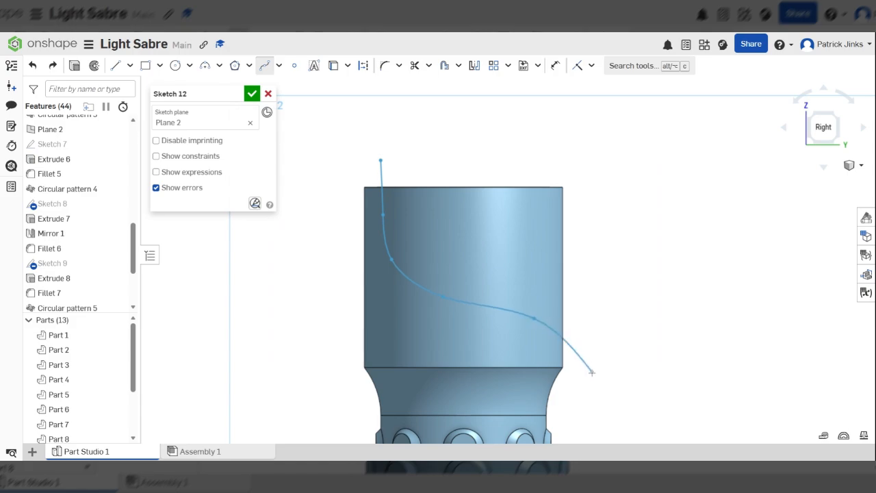
{"action": "double_click", "coordinate": [592, 373]}
{"action": "scroll", "coordinate": [440, 195], "scroll_direction": "down", "scroll_amount": 4}
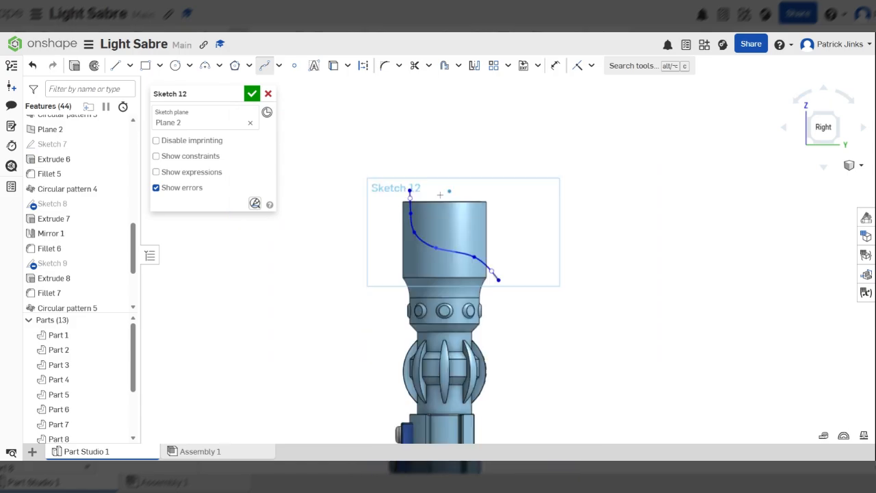
{"action": "scroll", "coordinate": [520, 209], "scroll_direction": "down", "scroll_amount": 3}
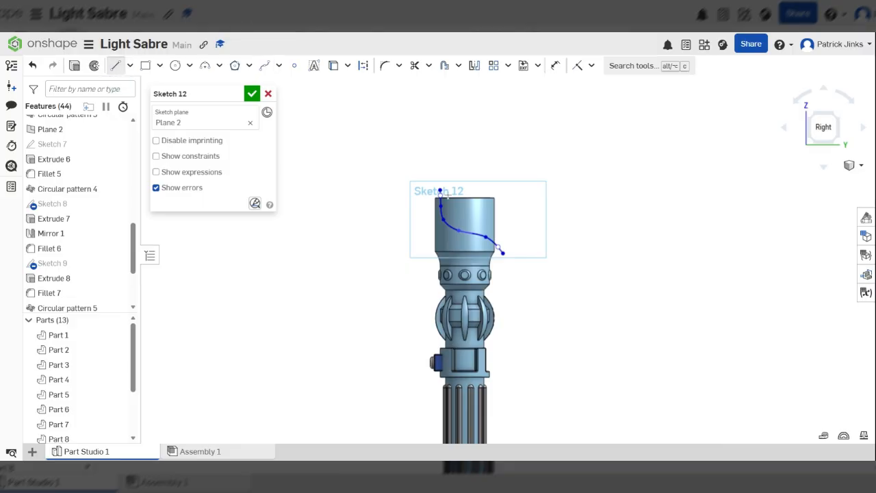
Step: Join the spline's ends with two lines meeting at an upper-right corner, then finish Sketch 12
{"action": "left_click", "coordinate": [440, 190]}
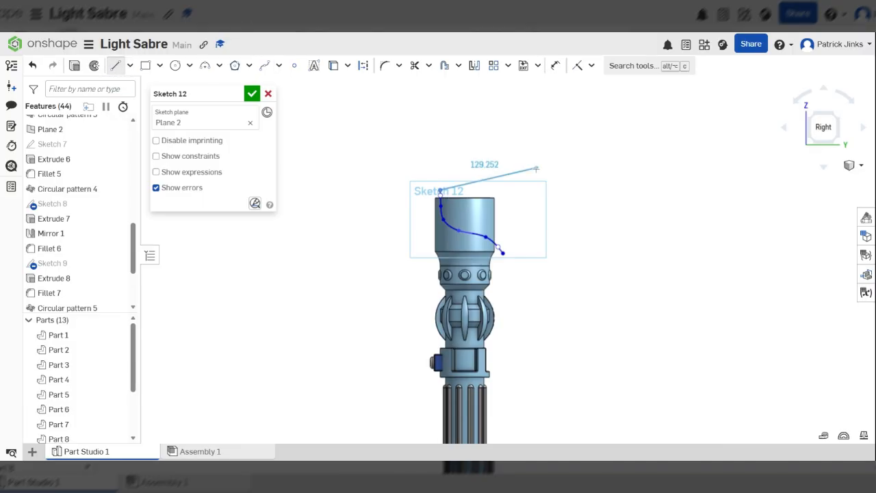
{"action": "left_click", "coordinate": [536, 168]}
{"action": "left_click", "coordinate": [503, 253]}
{"action": "scroll", "coordinate": [449, 226], "scroll_direction": "up", "scroll_amount": 5}
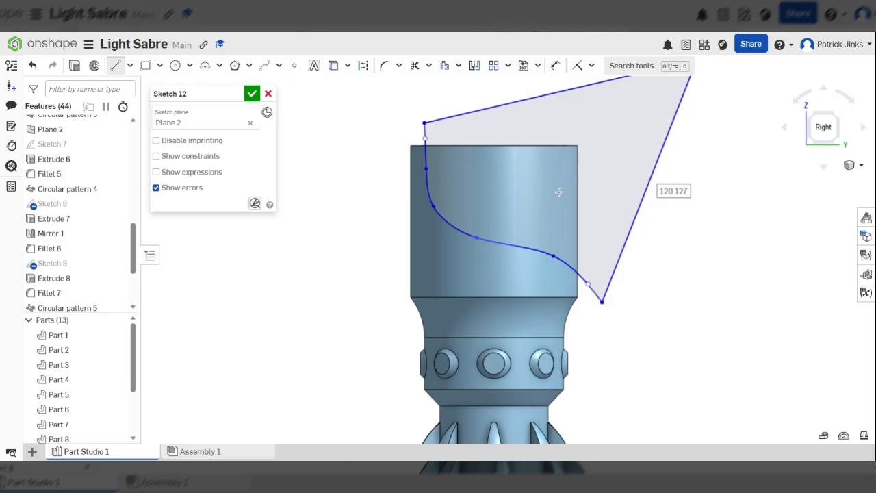
{"action": "scroll", "coordinate": [409, 275], "scroll_direction": "down", "scroll_amount": 3}
{"action": "scroll", "coordinate": [409, 280], "scroll_direction": "down", "scroll_amount": 2}
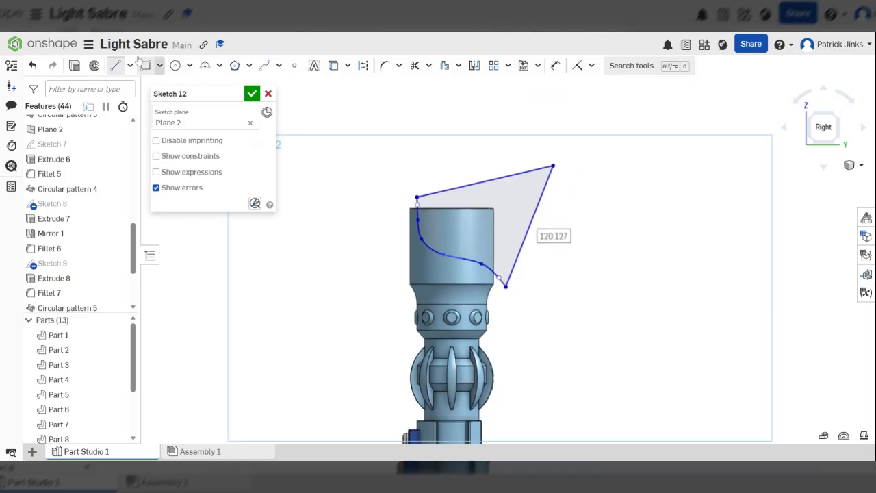
{"action": "left_click", "coordinate": [75, 67]}
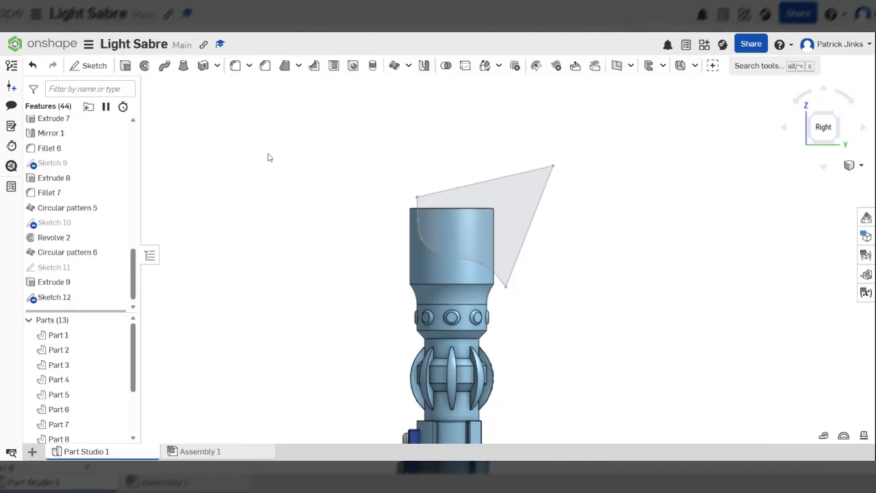
Step: Extrude Sketch 12's region as a symmetric Remove cut about 352 mm deep through the top tube
{"action": "key", "text": "shift+e"}
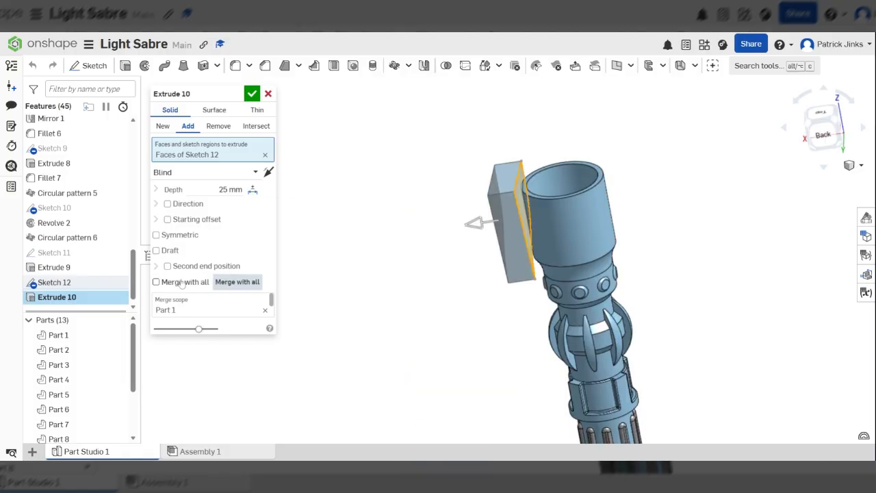
{"action": "left_click", "coordinate": [182, 235]}
{"action": "scroll", "coordinate": [597, 219], "scroll_direction": "down", "scroll_amount": 3}
{"action": "right_click_drag", "start_coordinate": [597, 219], "coordinate": [503, 224]}
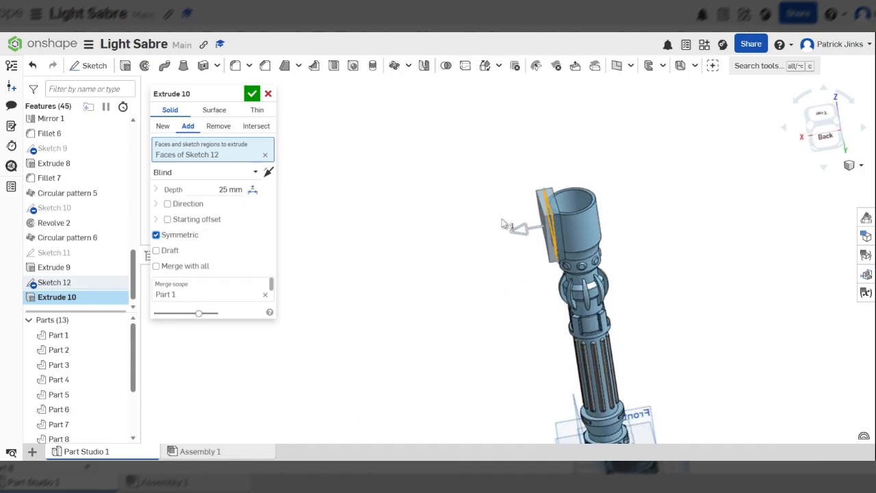
{"action": "scroll", "coordinate": [600, 213], "scroll_direction": "up", "scroll_amount": 2}
{"action": "right_click_drag", "start_coordinate": [599, 214], "coordinate": [593, 209]}
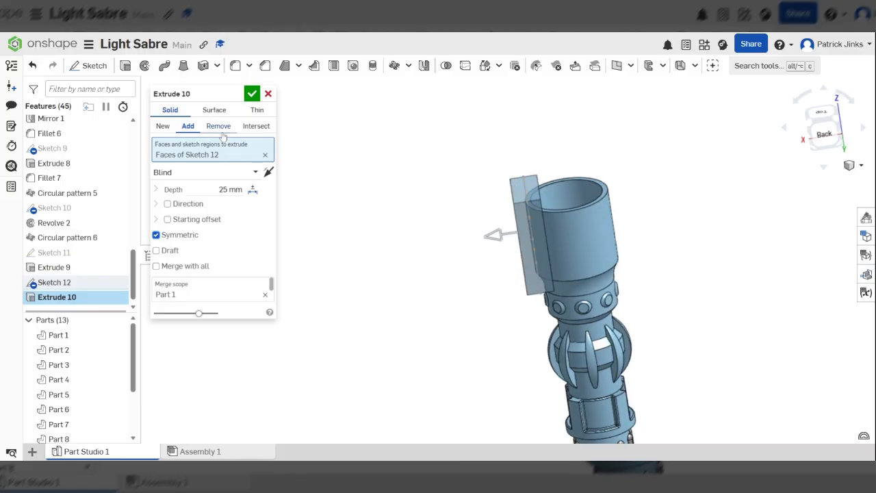
{"action": "left_click", "coordinate": [218, 128]}
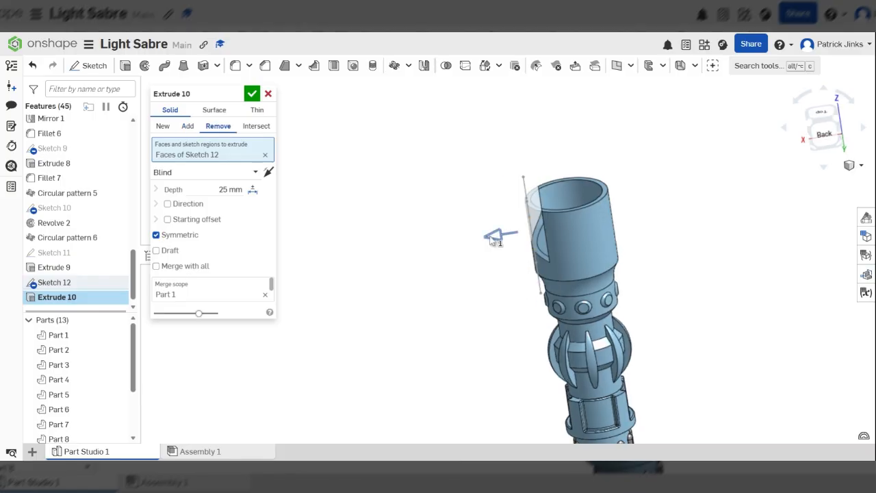
{"action": "left_click_drag", "start_coordinate": [492, 239], "coordinate": [319, 243]}
{"action": "right_click_drag", "start_coordinate": [470, 268], "coordinate": [499, 180]}
{"action": "left_click", "coordinate": [252, 93]}
{"action": "scroll", "coordinate": [512, 291], "scroll_direction": "down", "scroll_amount": 5}
{"action": "scroll", "coordinate": [548, 146], "scroll_direction": "up", "scroll_amount": 4}
{"action": "middle_click_drag", "start_coordinate": [547, 146], "coordinate": [771, 153]}
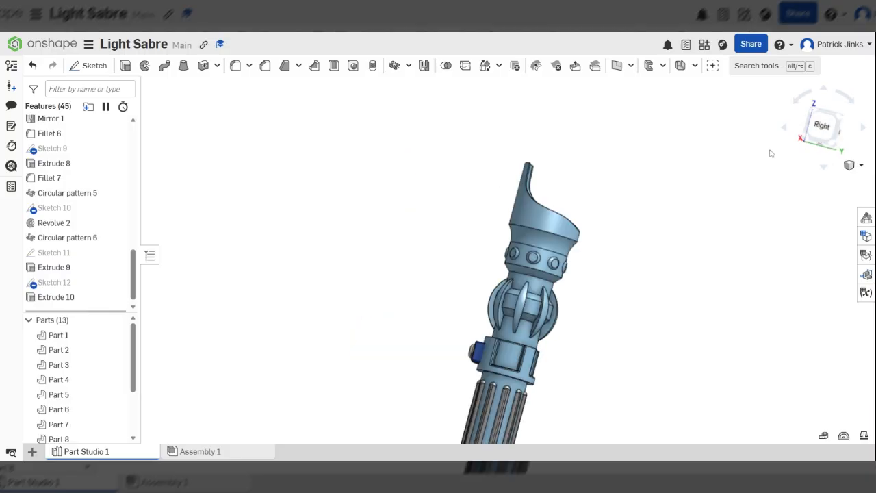
{"action": "left_click", "coordinate": [822, 126]}
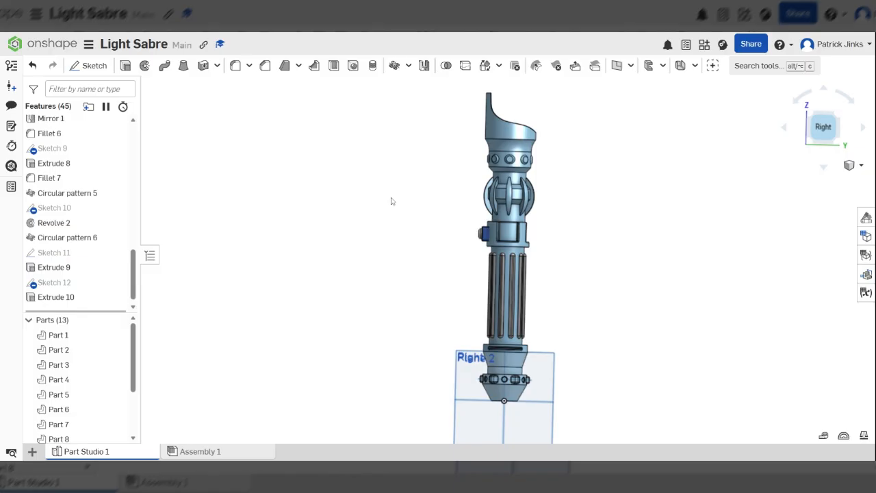
{"action": "scroll", "coordinate": [465, 142], "scroll_direction": "up", "scroll_amount": 3}
{"action": "middle_click_drag", "start_coordinate": [465, 142], "coordinate": [445, 198]}
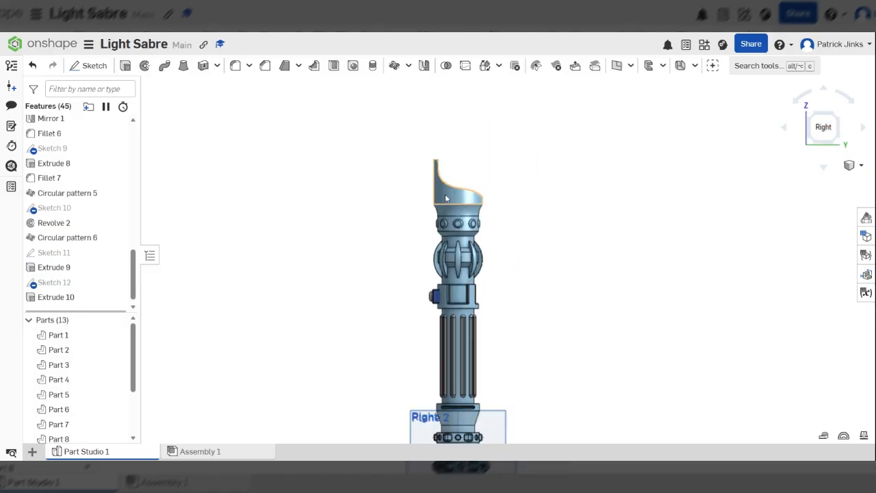
{"action": "scroll", "coordinate": [445, 197], "scroll_direction": "down", "scroll_amount": 3}
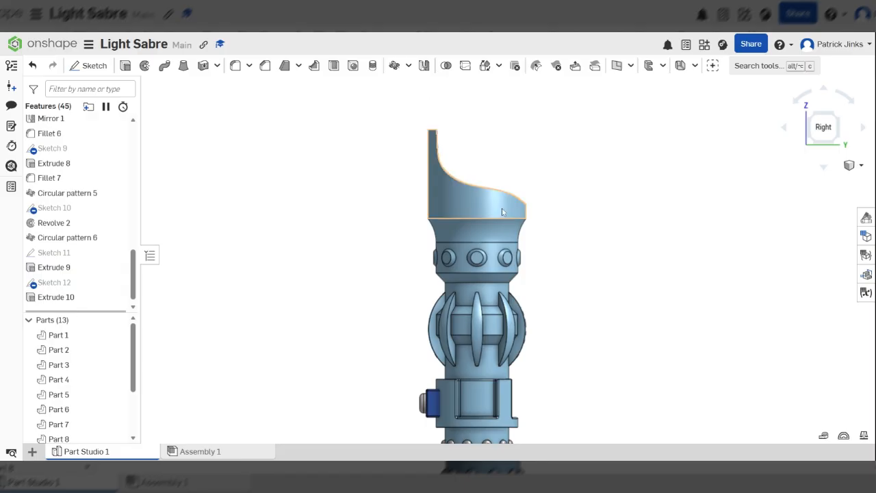
{"action": "scroll", "coordinate": [502, 211], "scroll_direction": "down", "scroll_amount": 4}
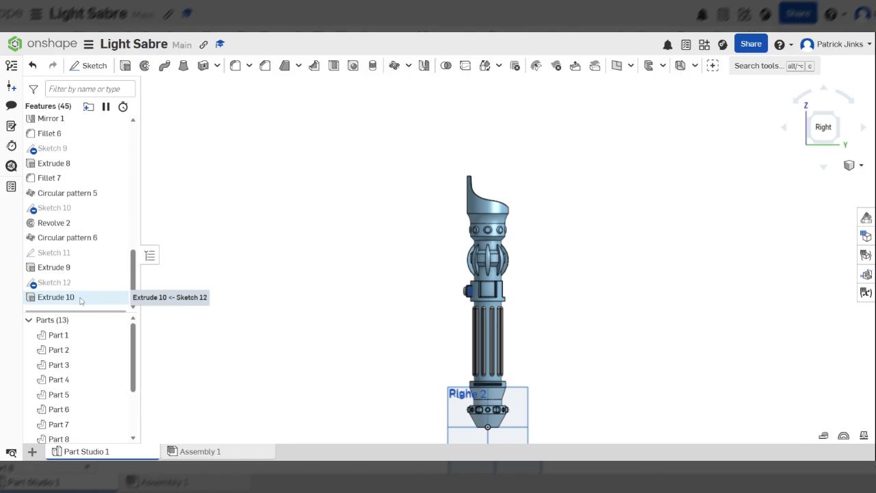
{"action": "right_click_drag", "start_coordinate": [574, 224], "coordinate": [526, 223]}
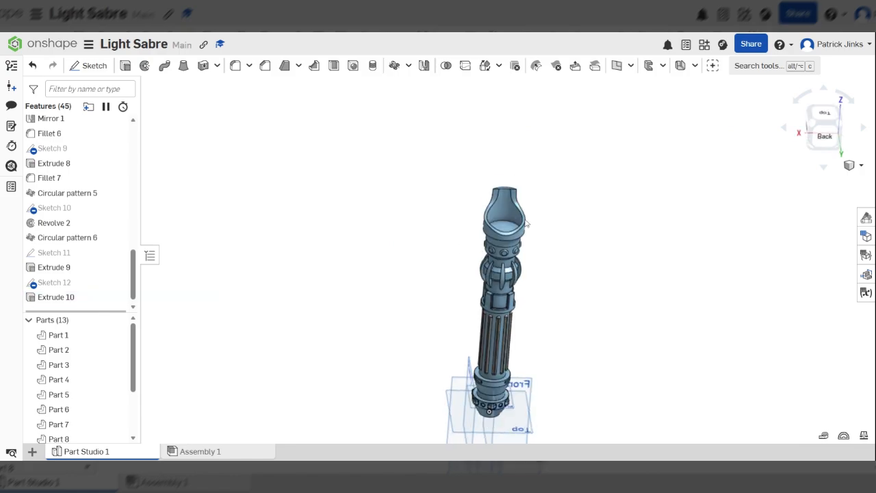
Step: Reopen Sketch 12 in the Right view and shift the top end and upper spline points rightward
{"action": "double_click", "coordinate": [55, 283]}
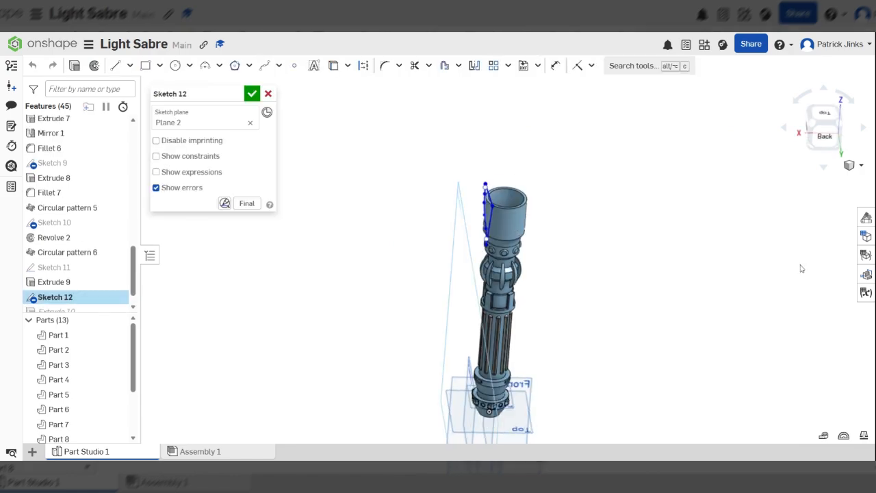
{"action": "left_click", "coordinate": [812, 132]}
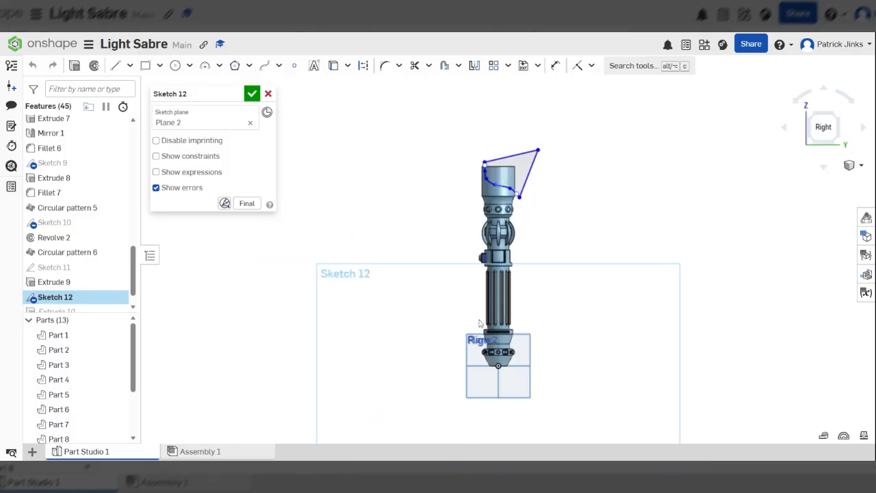
{"action": "scroll", "coordinate": [480, 323], "scroll_direction": "up", "scroll_amount": 5}
{"action": "scroll", "coordinate": [446, 143], "scroll_direction": "down", "scroll_amount": 1}
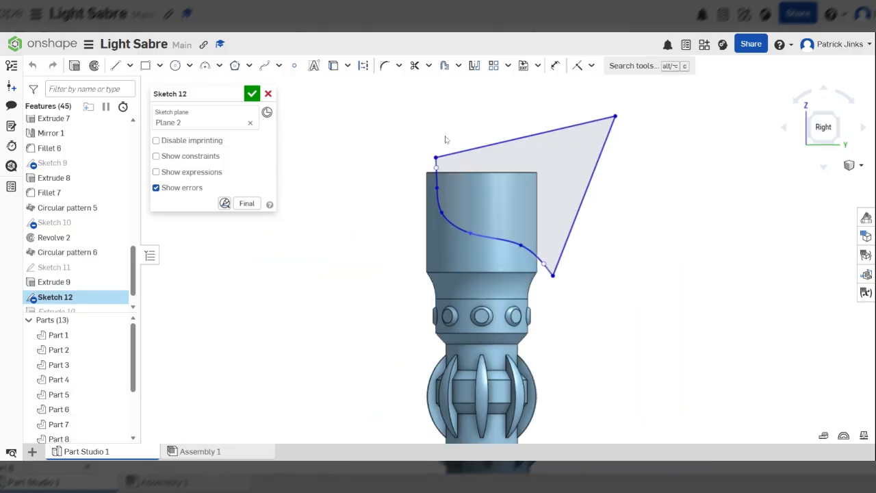
{"action": "left_click_drag", "start_coordinate": [435, 158], "coordinate": [477, 152]}
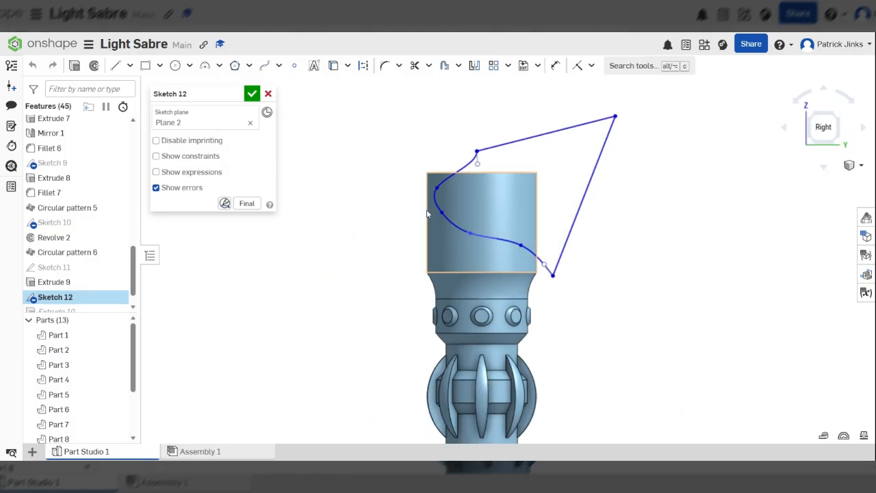
{"action": "left_click_drag", "start_coordinate": [437, 189], "coordinate": [471, 195]}
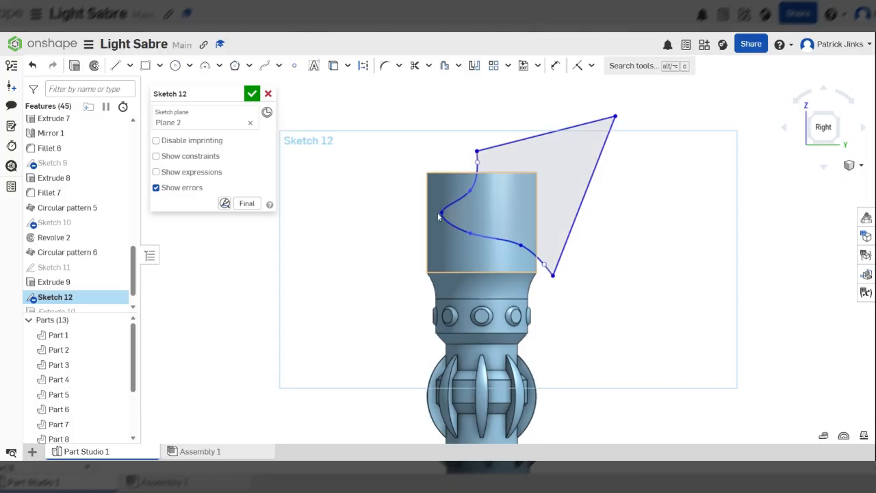
{"action": "mouse_move", "coordinate": [439, 217]}
{"action": "left_mouse_down"}
{"action": "mouse_move", "coordinate": [478, 217]}
{"action": "mouse_move", "coordinate": [471, 213]}
{"action": "left_mouse_up"}
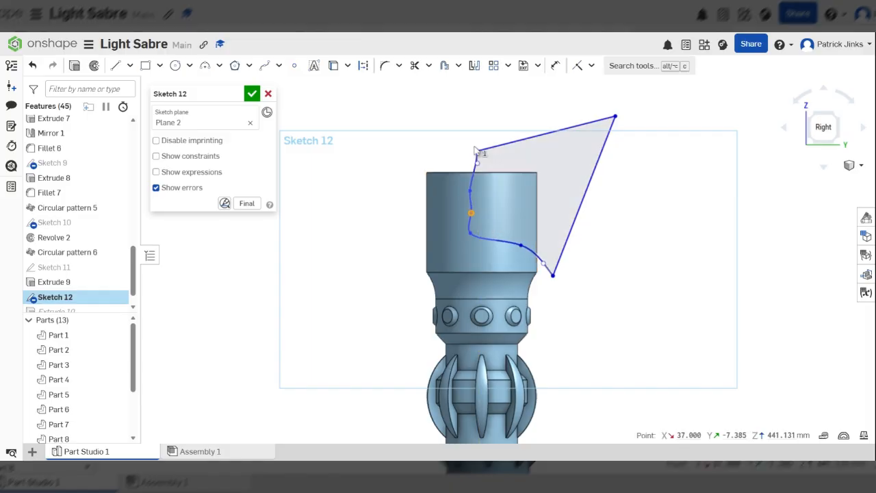
Step: Adjust the top corner, lower corner and remaining spline points to smooth the curve, and accept the edit
{"action": "left_click_drag", "start_coordinate": [475, 150], "coordinate": [470, 157]}
{"action": "mouse_move", "coordinate": [463, 213]}
{"action": "left_mouse_down"}
{"action": "mouse_move", "coordinate": [490, 238]}
{"action": "mouse_move", "coordinate": [476, 217]}
{"action": "left_mouse_up"}
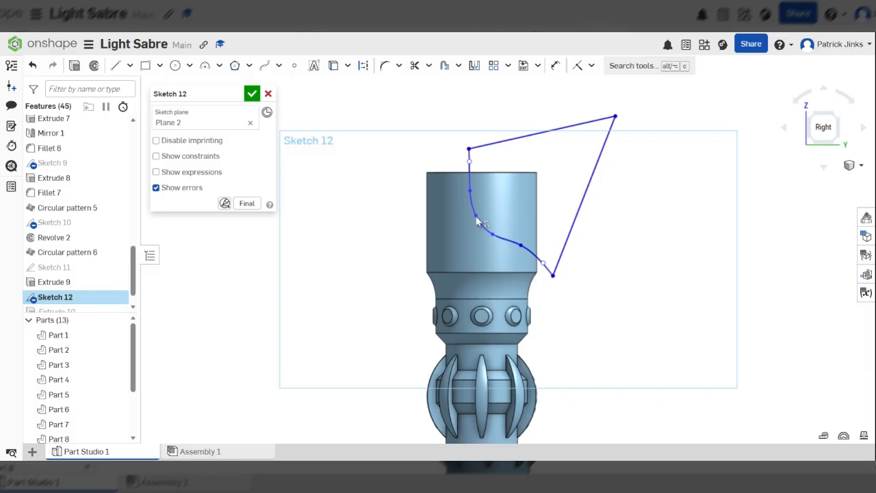
{"action": "left_click", "coordinate": [477, 217]}
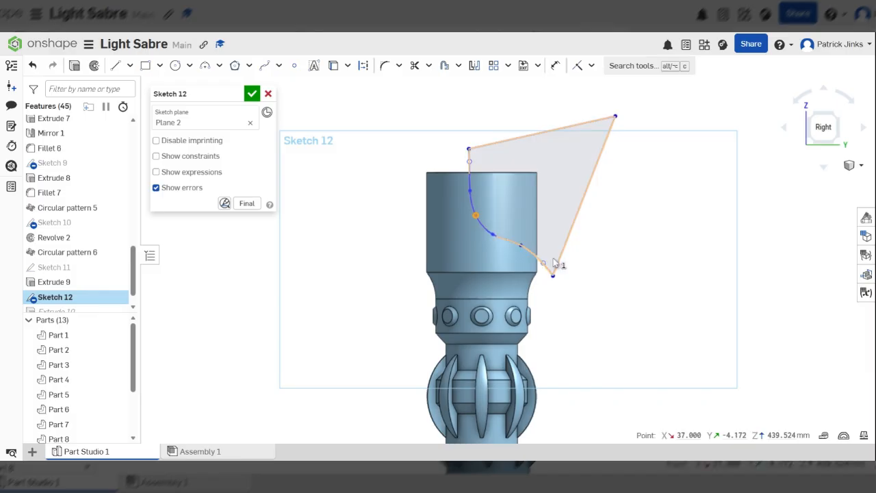
{"action": "left_click_drag", "start_coordinate": [555, 280], "coordinate": [554, 294]}
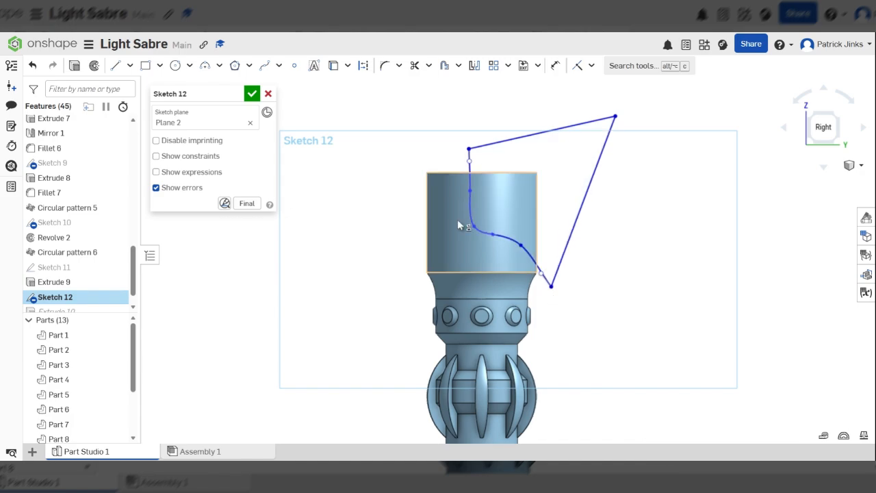
{"action": "left_click_drag", "start_coordinate": [473, 227], "coordinate": [476, 218]}
{"action": "scroll", "coordinate": [512, 207], "scroll_direction": "down", "scroll_amount": 2}
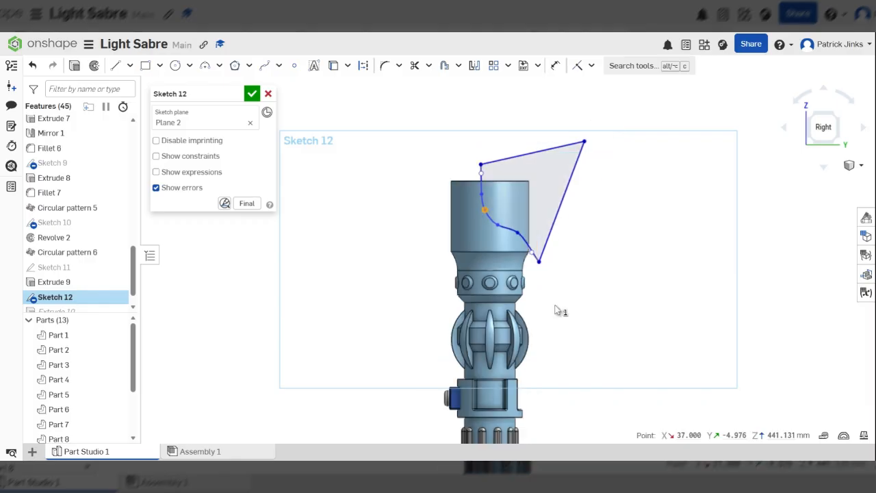
{"action": "left_click", "coordinate": [252, 94]}
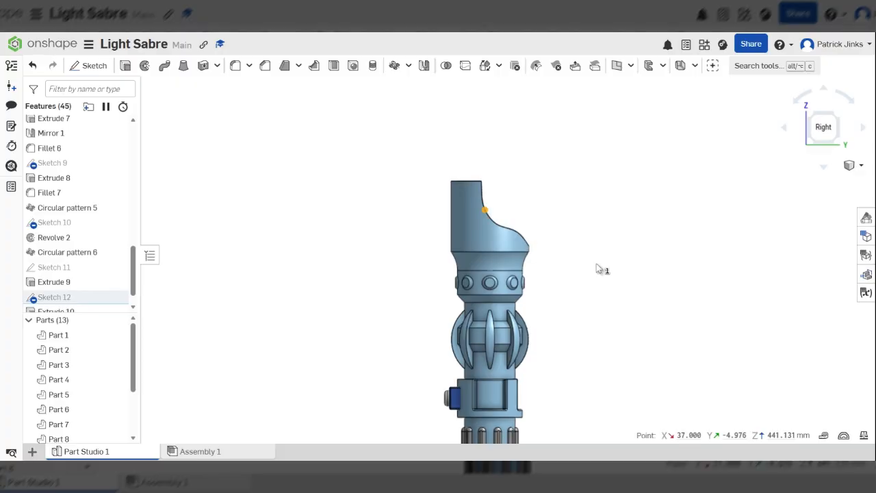
Step: Start a fillet on the left and right top cut edges of the emitter shroud
{"action": "right_click_drag", "start_coordinate": [597, 269], "coordinate": [516, 217]}
{"action": "scroll", "coordinate": [520, 199], "scroll_direction": "up", "scroll_amount": 5}
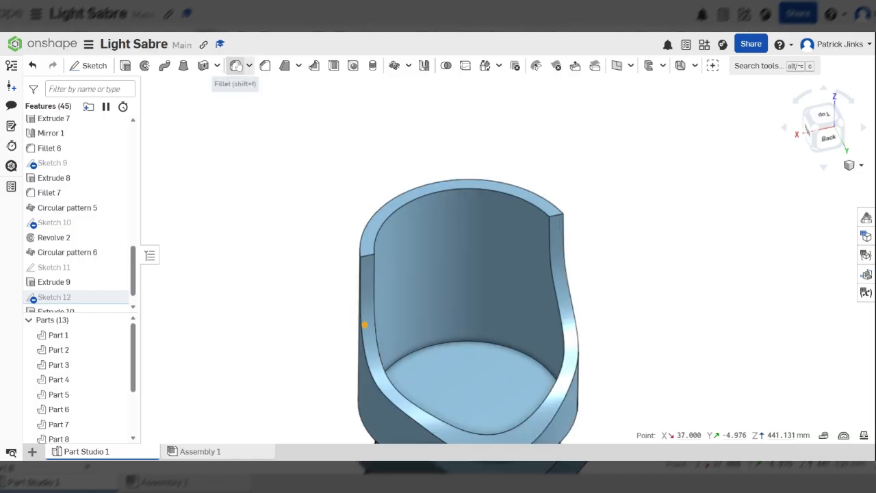
{"action": "left_click", "coordinate": [236, 65]}
{"action": "scroll", "coordinate": [371, 251], "scroll_direction": "up", "scroll_amount": 5}
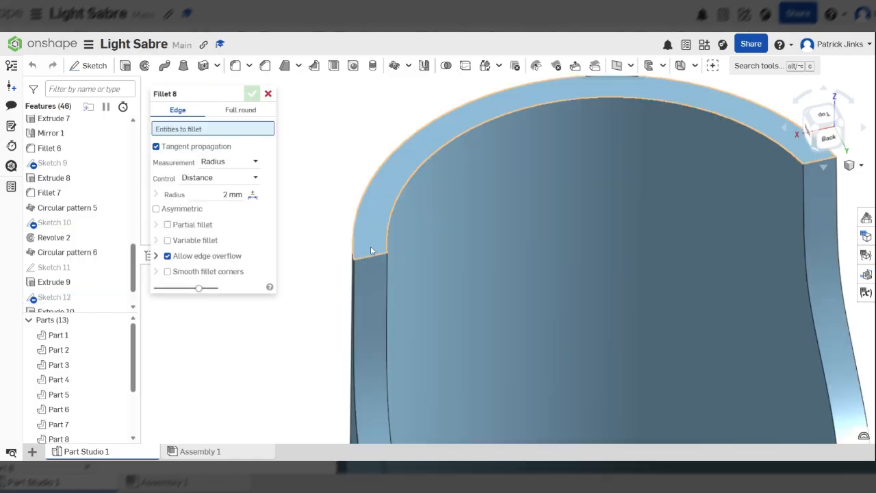
{"action": "left_click", "coordinate": [371, 252]}
{"action": "scroll", "coordinate": [776, 192], "scroll_direction": "down", "scroll_amount": 5}
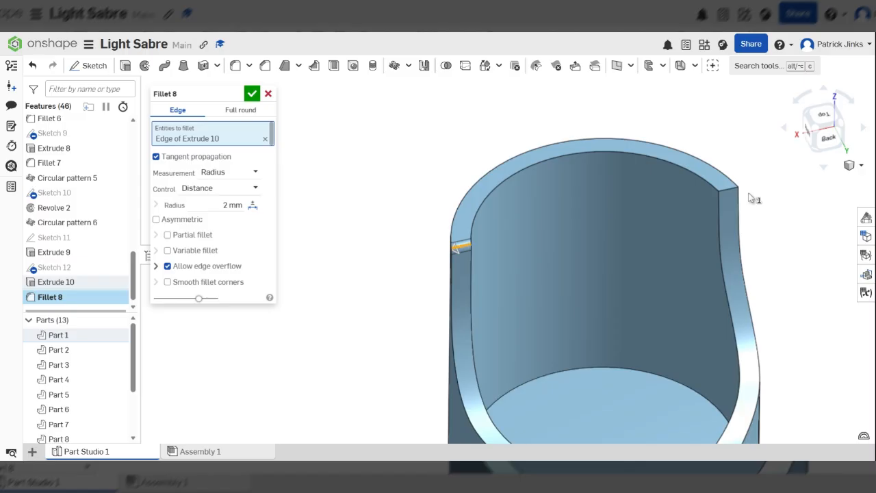
{"action": "scroll", "coordinate": [751, 198], "scroll_direction": "up", "scroll_amount": 3}
{"action": "left_click", "coordinate": [723, 191]}
{"action": "scroll", "coordinate": [515, 289], "scroll_direction": "down", "scroll_amount": 3}
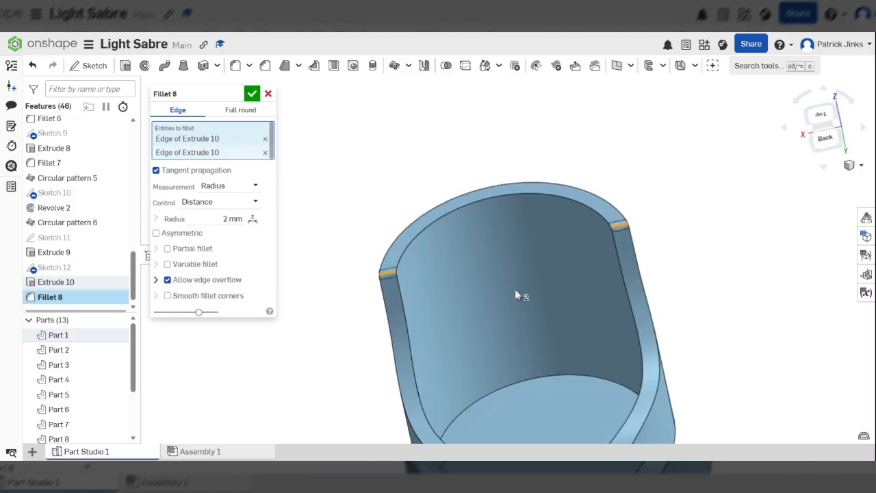
{"action": "right_click_drag", "start_coordinate": [515, 289], "coordinate": [451, 286]}
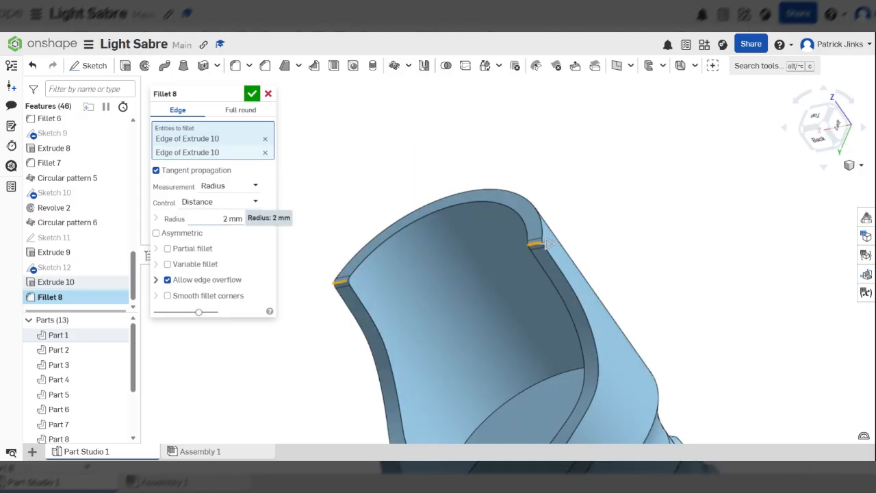
Step: Set the fillet radius to 20 mm and commit it
{"action": "left_click", "coordinate": [548, 243]}
{"action": "type", "text": "20"}
{"action": "key", "text": "Return"}
{"action": "right_click_drag", "start_coordinate": [560, 243], "coordinate": [544, 257]}
{"action": "left_click", "coordinate": [253, 94]}
{"action": "scroll", "coordinate": [465, 246], "scroll_direction": "down", "scroll_amount": 5}
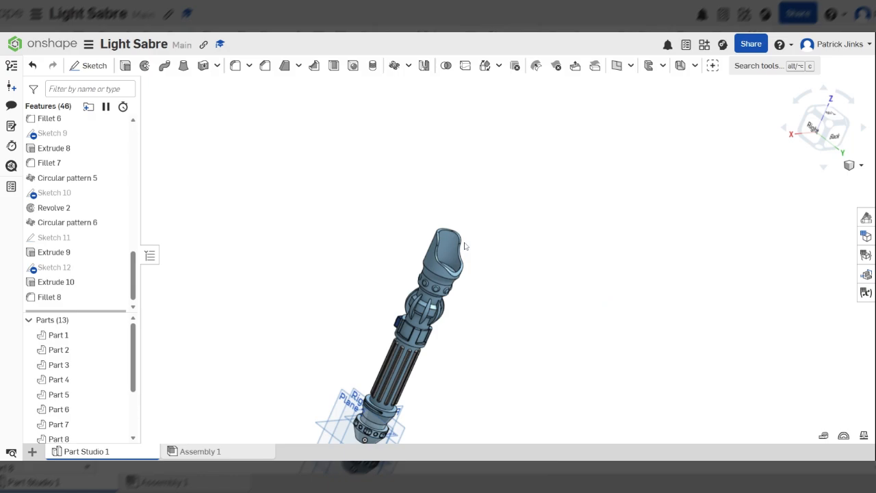
{"action": "key", "text": "shift+4"}
{"action": "right_click_drag", "start_coordinate": [518, 334], "coordinate": [429, 342]}
{"action": "right_click", "coordinate": [429, 341]}
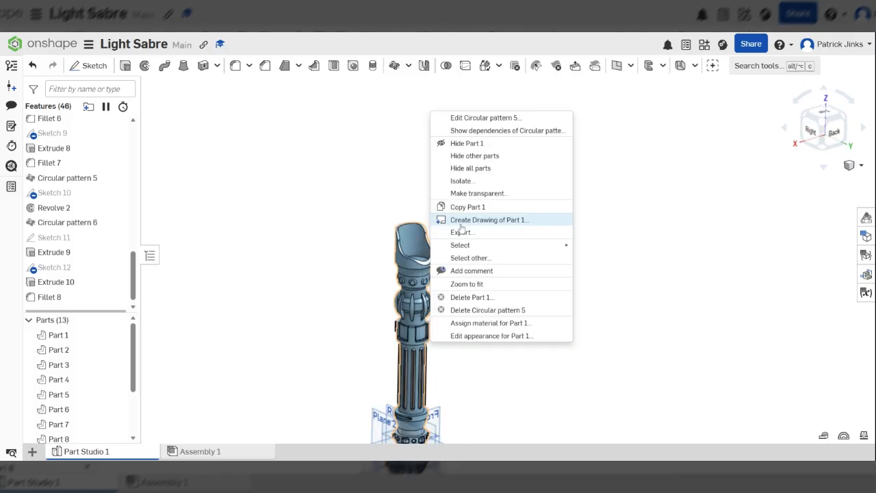
{"action": "left_click", "coordinate": [362, 226]}
{"action": "scroll", "coordinate": [362, 227], "scroll_direction": "down", "scroll_amount": 3}
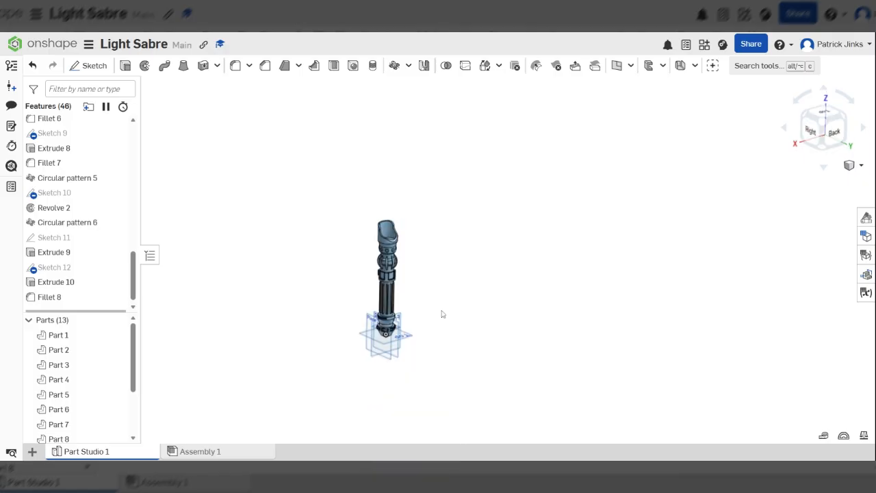
{"action": "scroll", "coordinate": [430, 319], "scroll_direction": "up", "scroll_amount": 3}
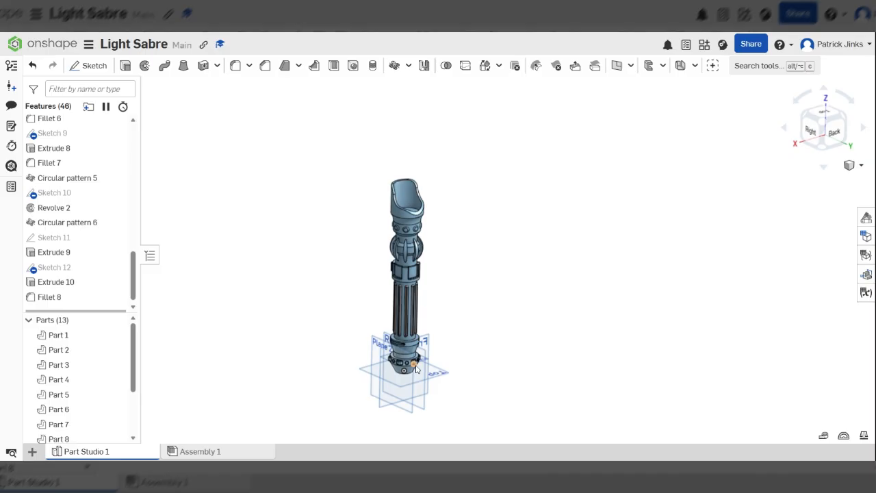
{"action": "scroll", "coordinate": [414, 369], "scroll_direction": "up", "scroll_amount": 5}
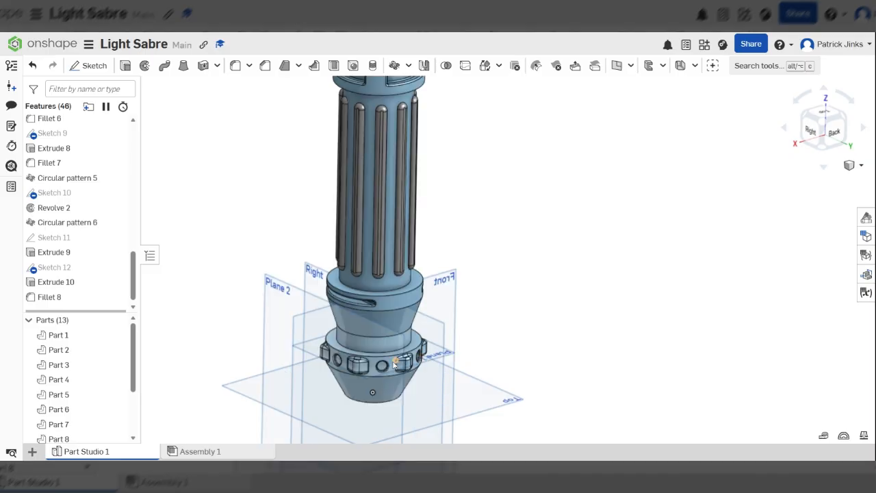
{"action": "left_click", "coordinate": [347, 306]}
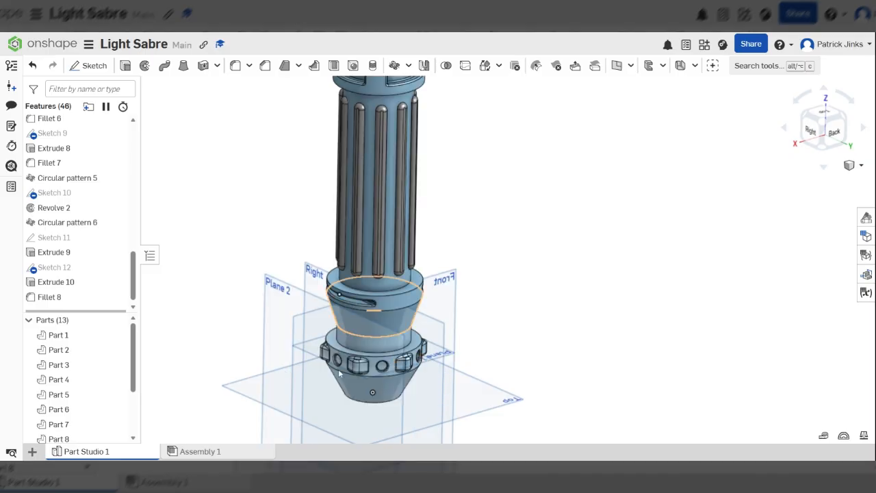
{"action": "scroll", "coordinate": [339, 373], "scroll_direction": "down", "scroll_amount": 5}
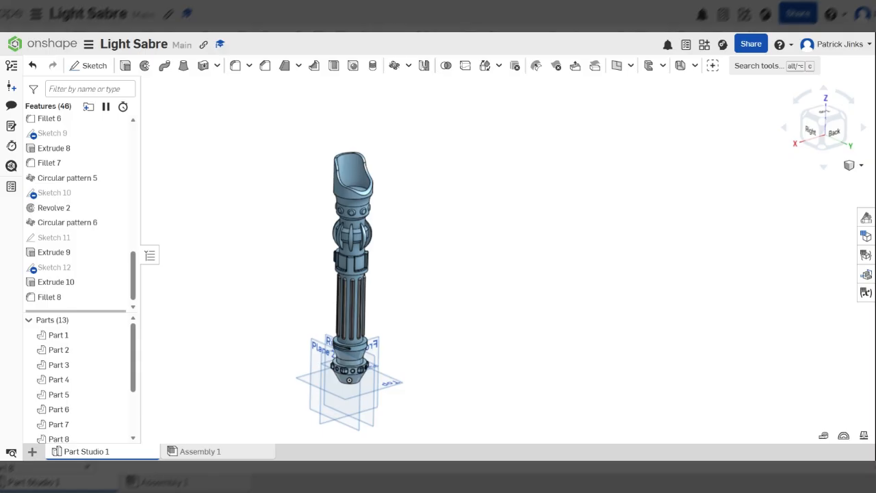